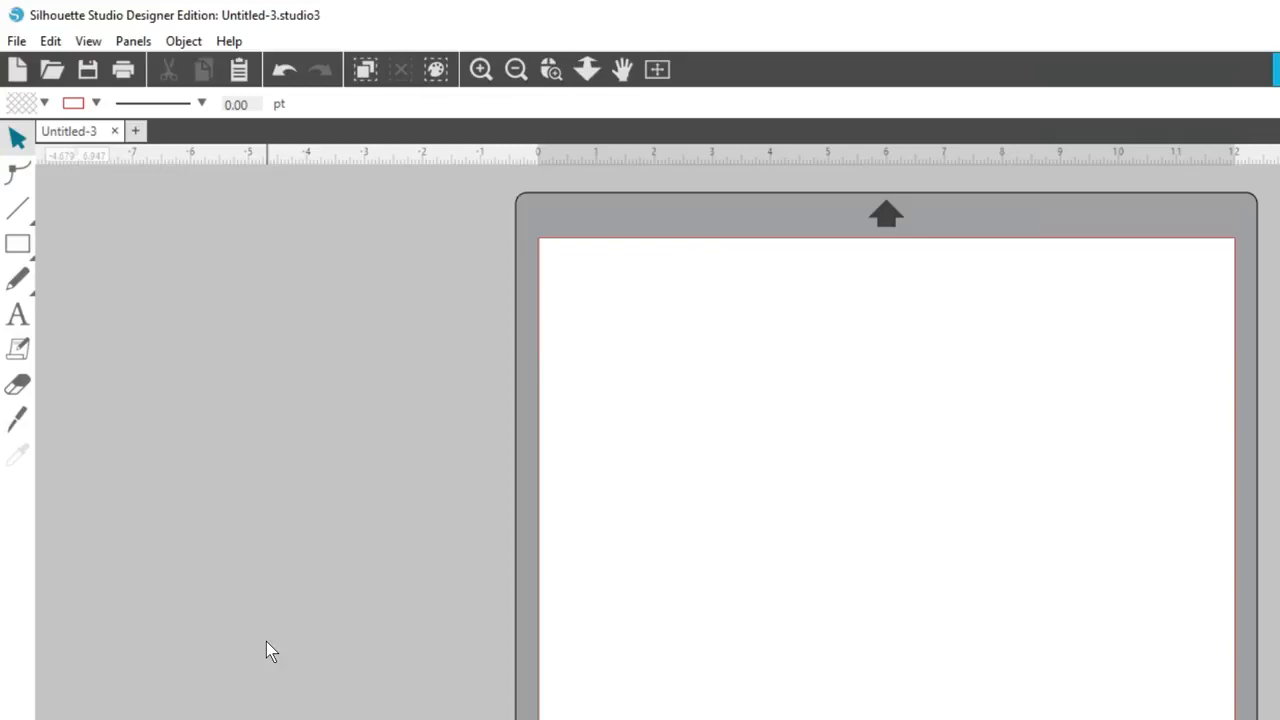
Open ep_fall_leaves.svg from the sample files folder and preview the leaves' cut lines in the Send view
left_click(50, 70)
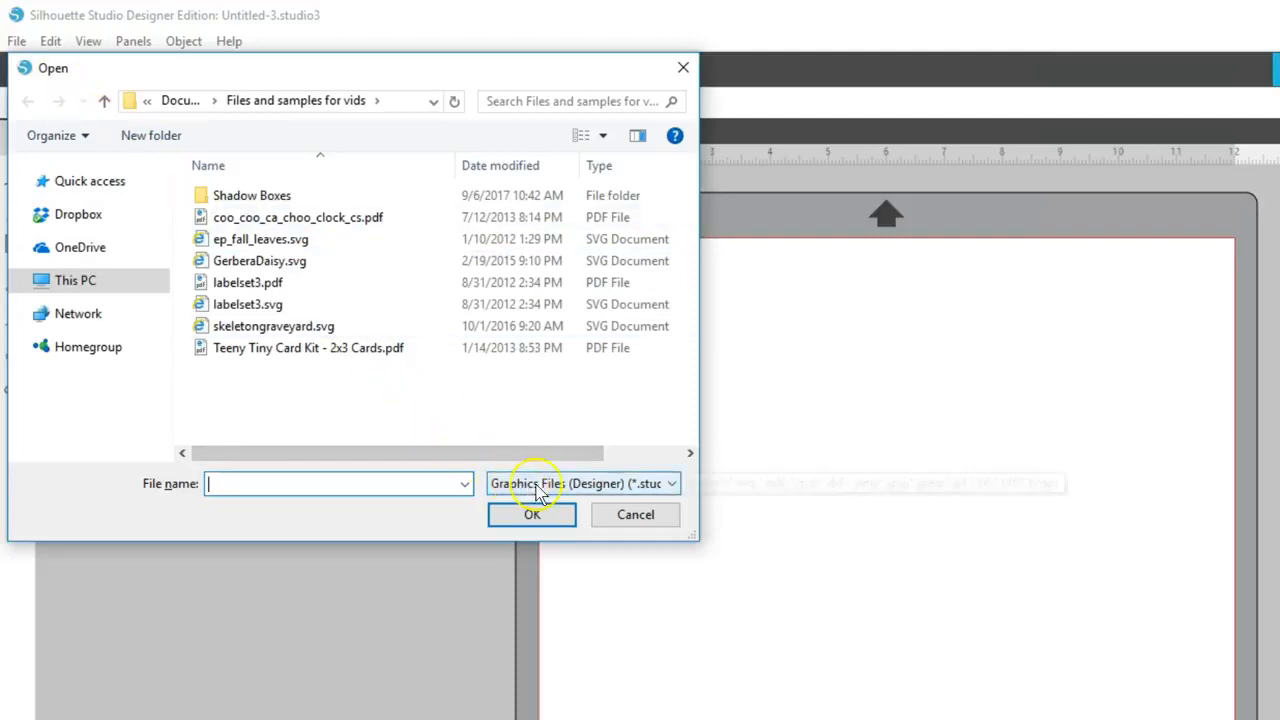
left_click(674, 483)
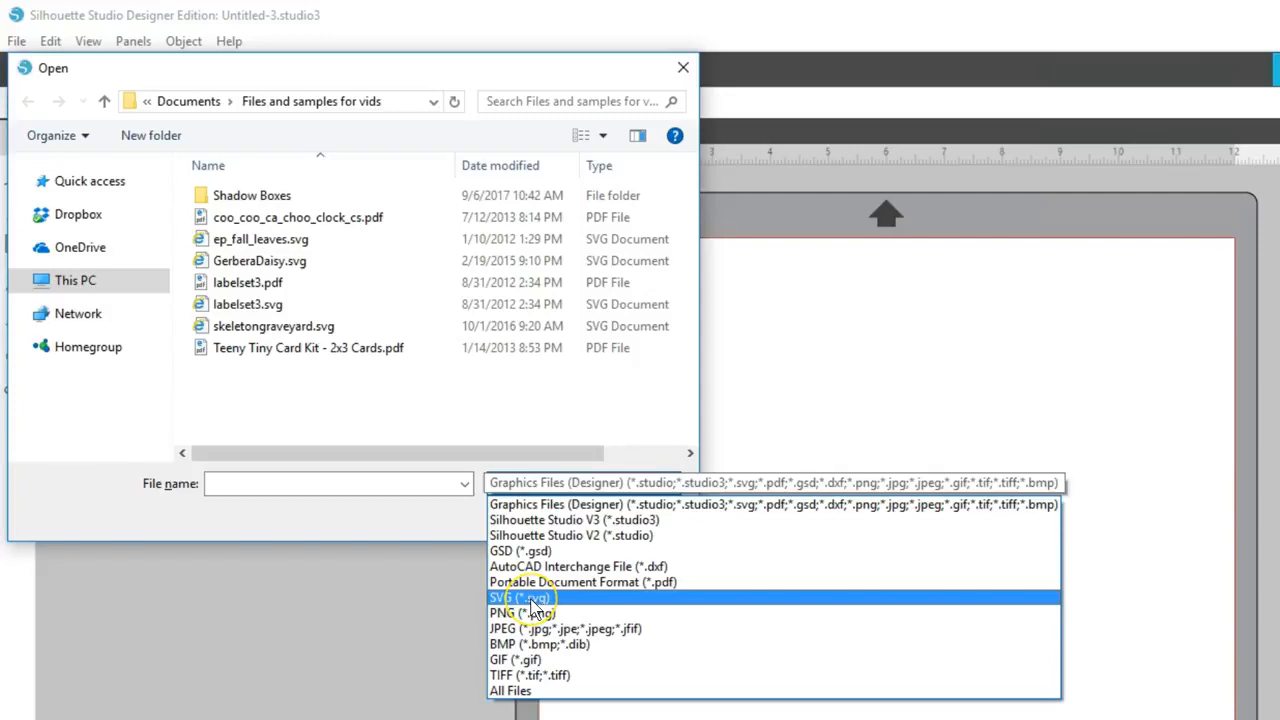
left_click(288, 240)
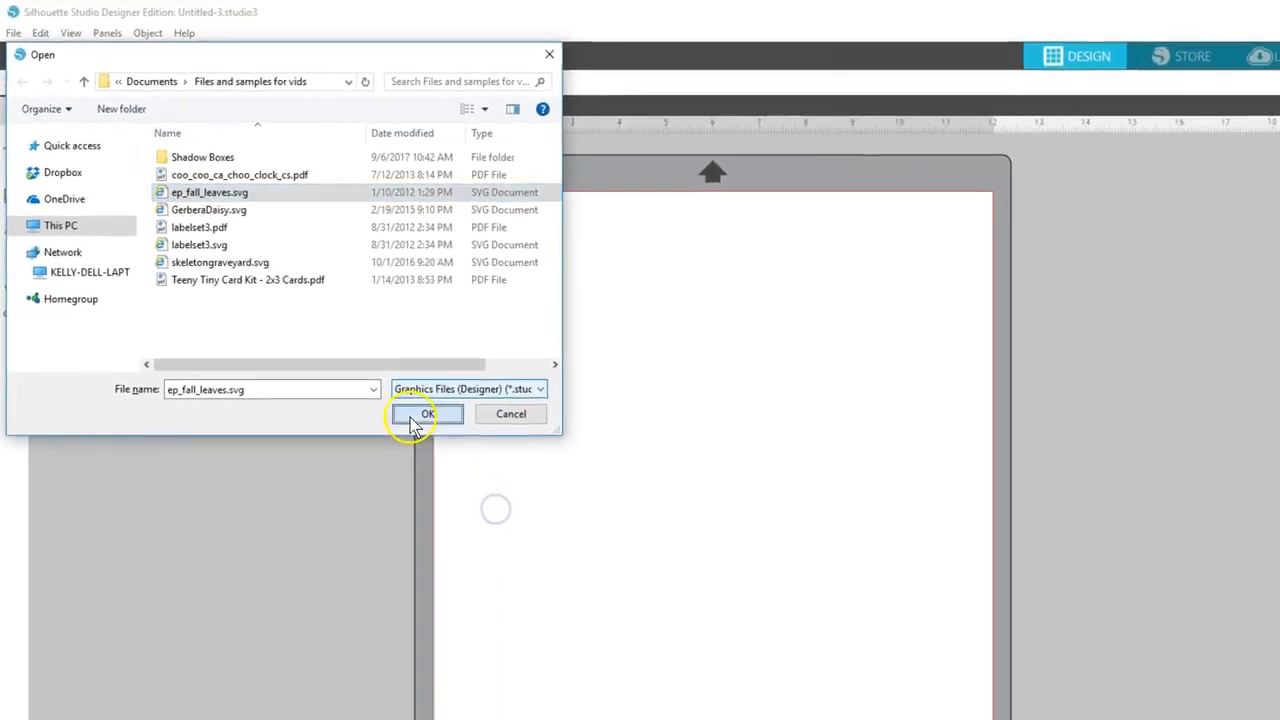
left_click(532, 514)
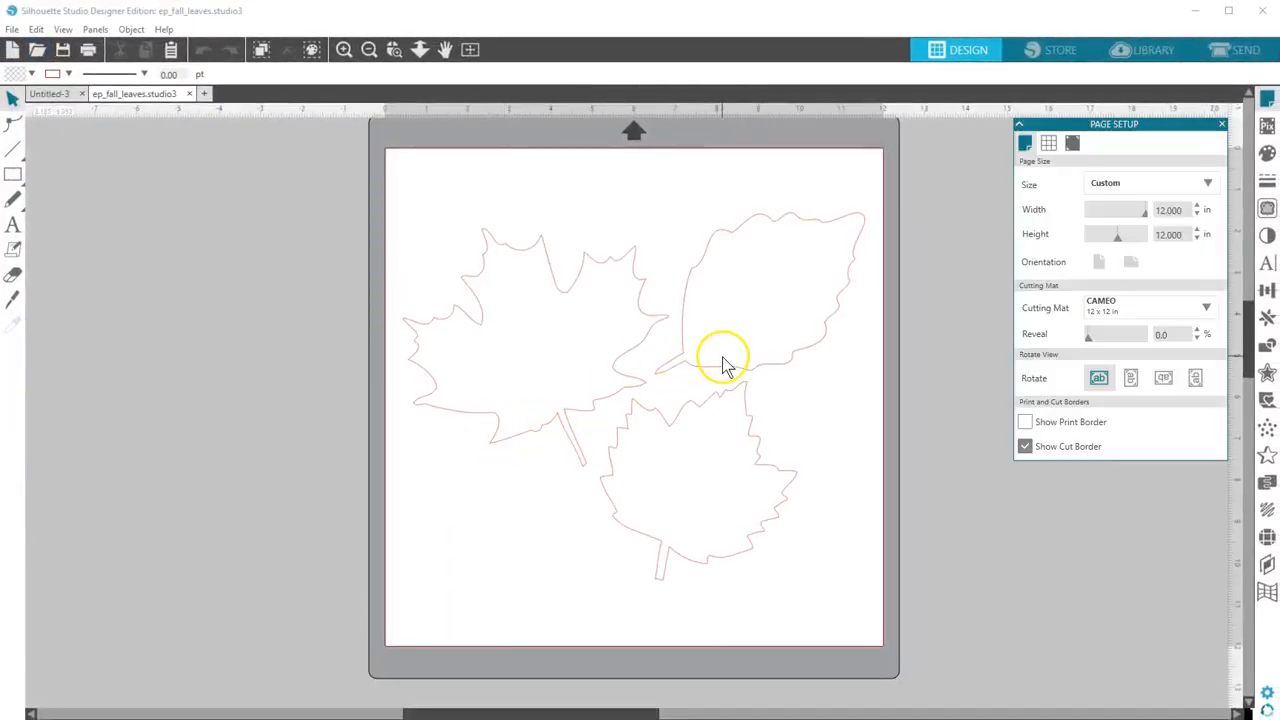
left_click(1232, 52)
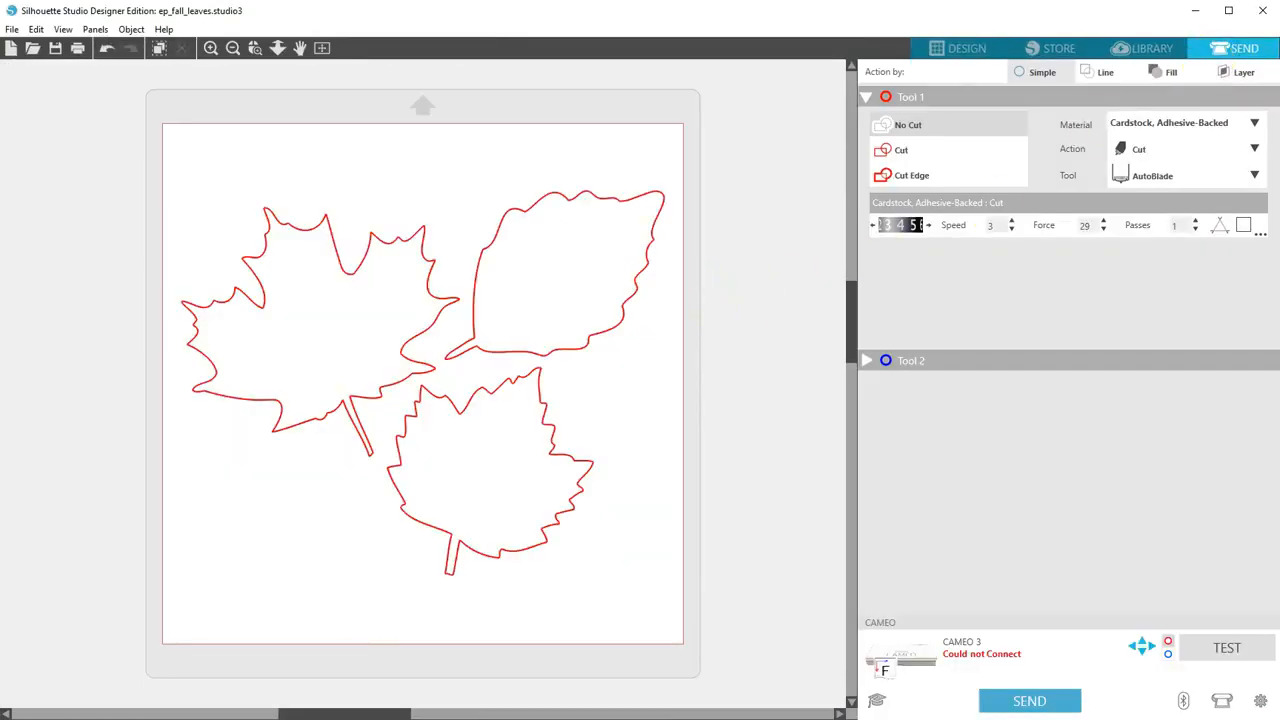
Return to the Design view and open labelset3.svg in its own document
left_click(946, 49)
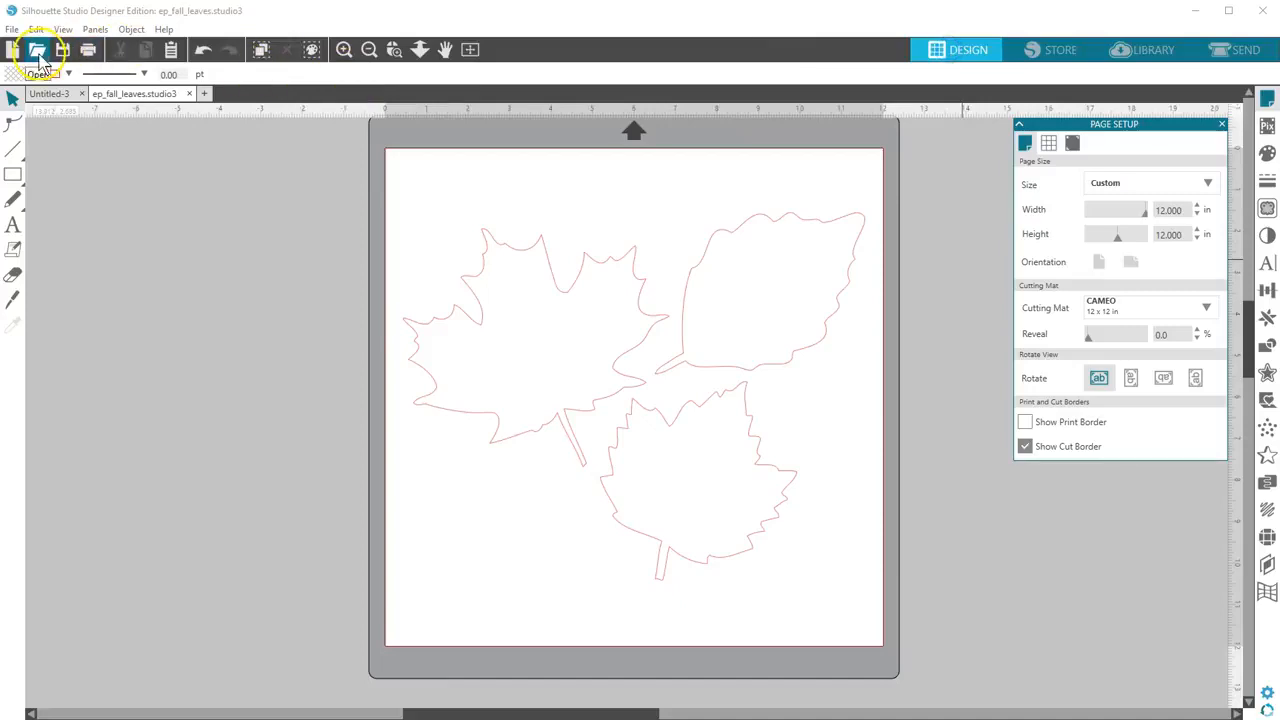
left_click(38, 56)
double_click(174, 220)
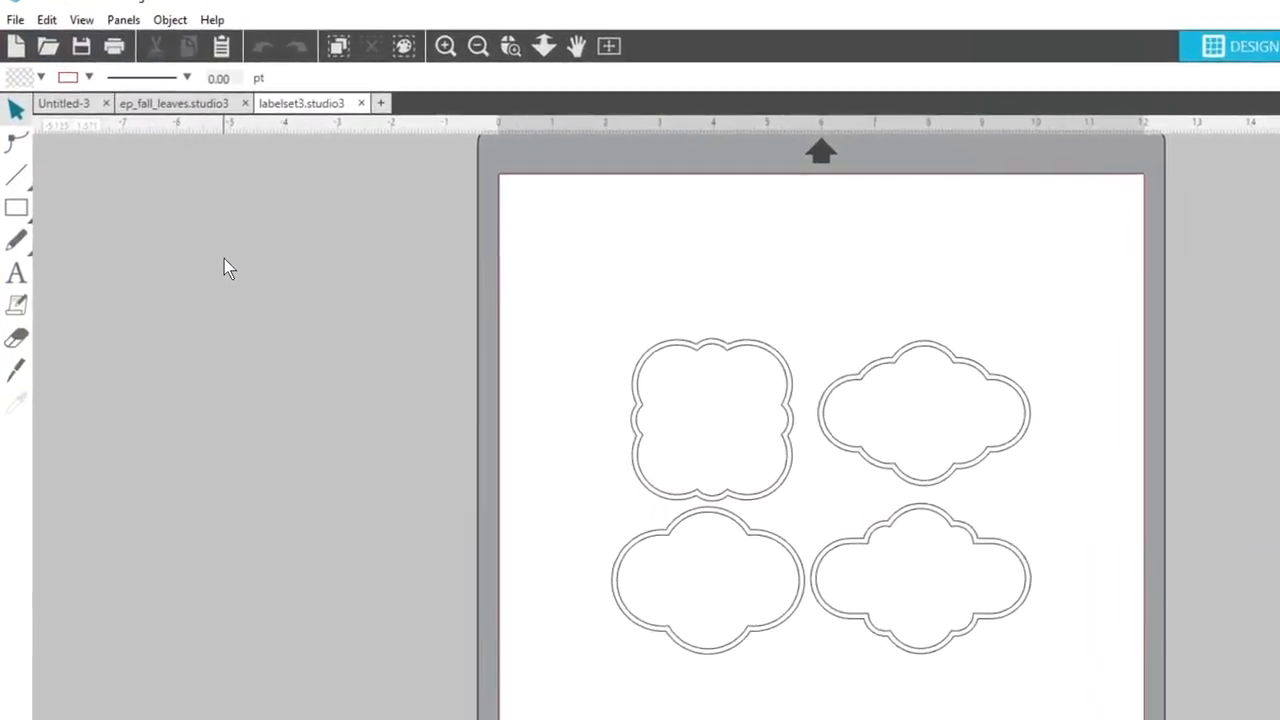
Set the line thickness of the grouped labels to 0 pt and check it in the Line Style settings
left_click(638, 377)
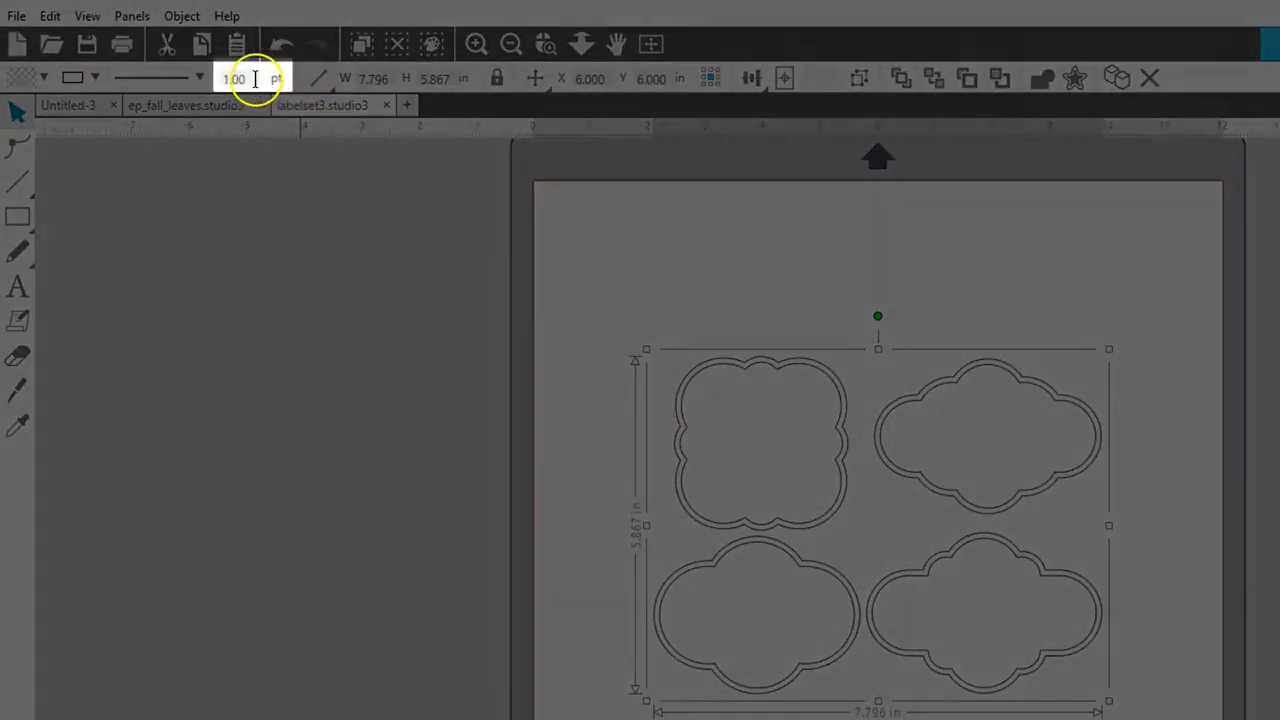
left_click(256, 78)
type("0")
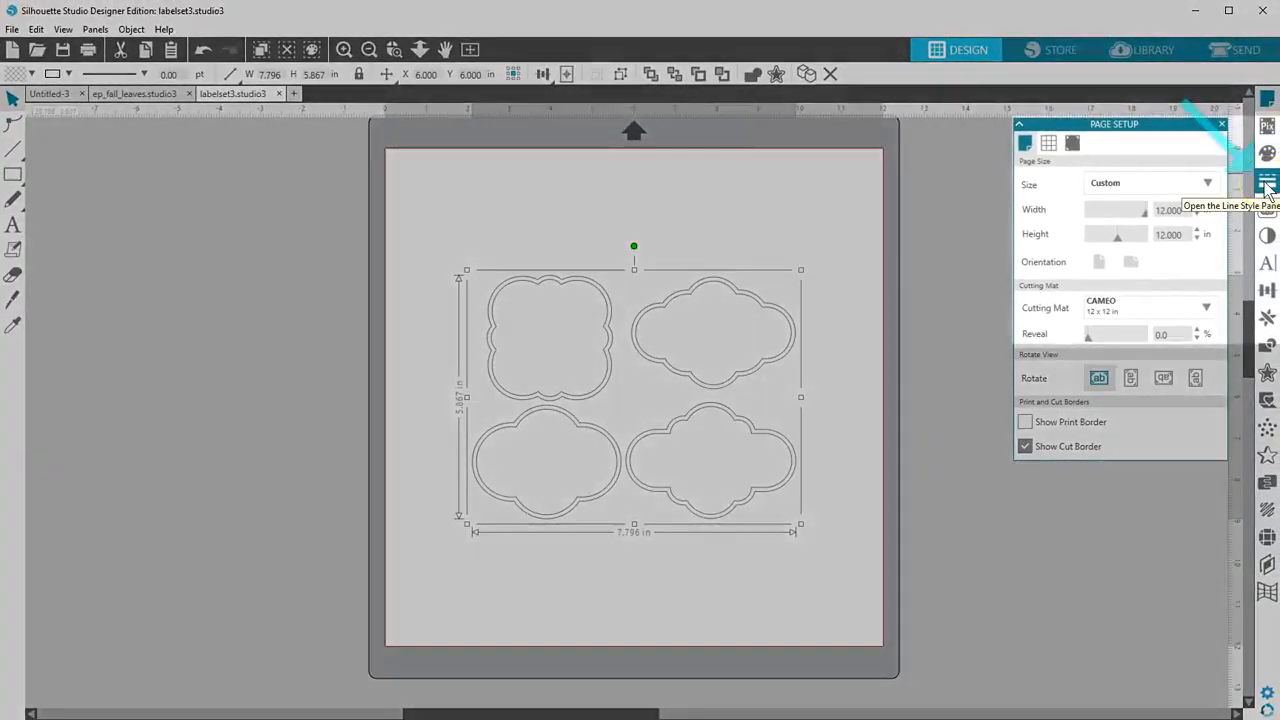
left_click(1267, 184)
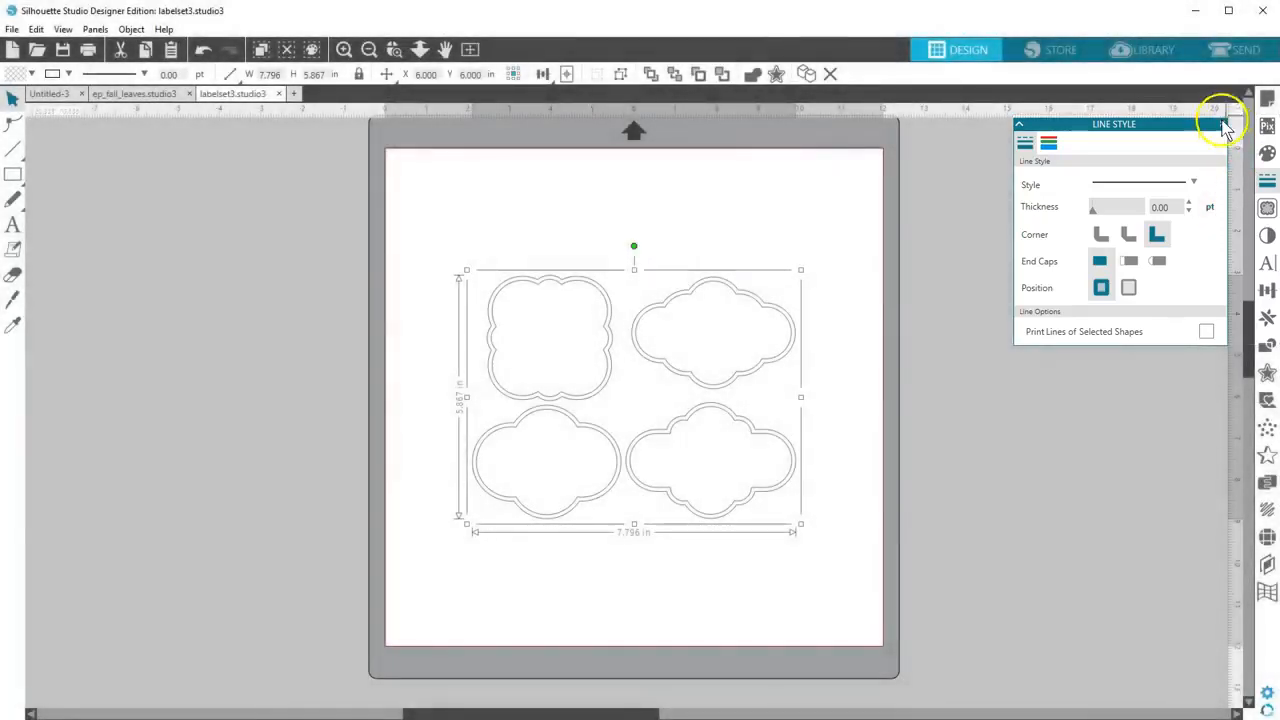
left_click(1221, 124)
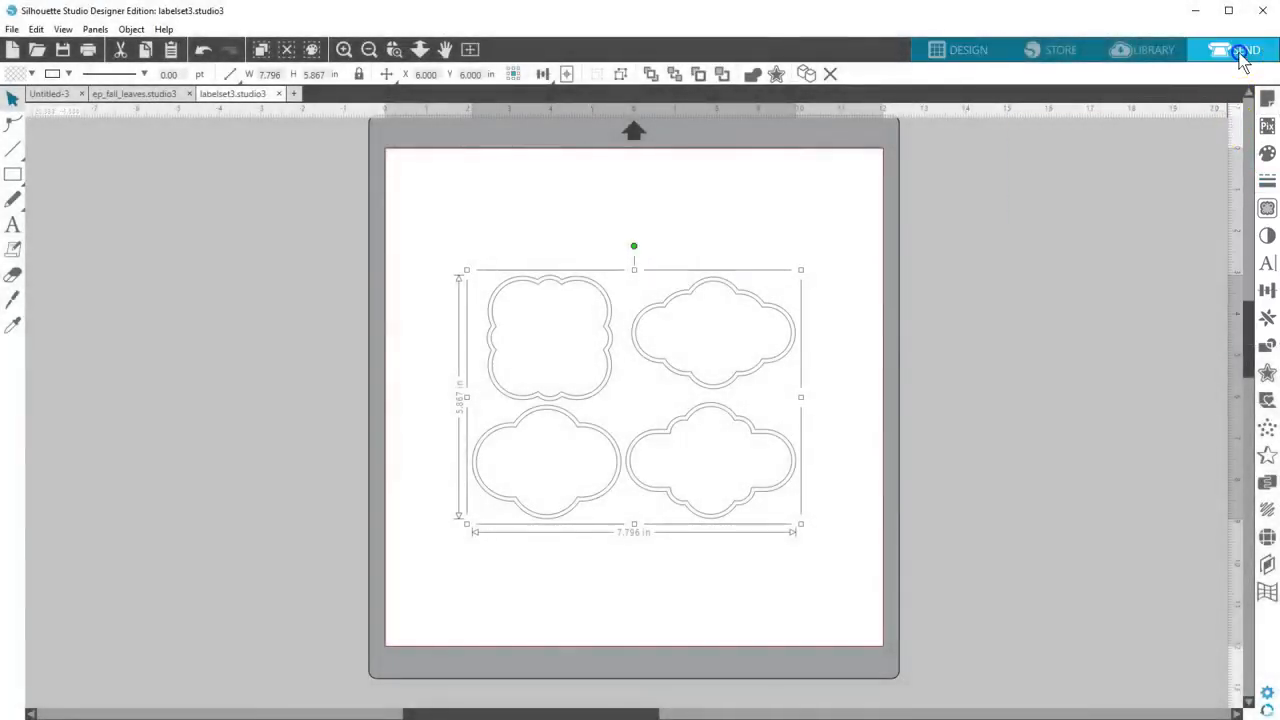
In the Send view, set the grouped labels to Cut Edge after trying the Cut option
left_click(1241, 52)
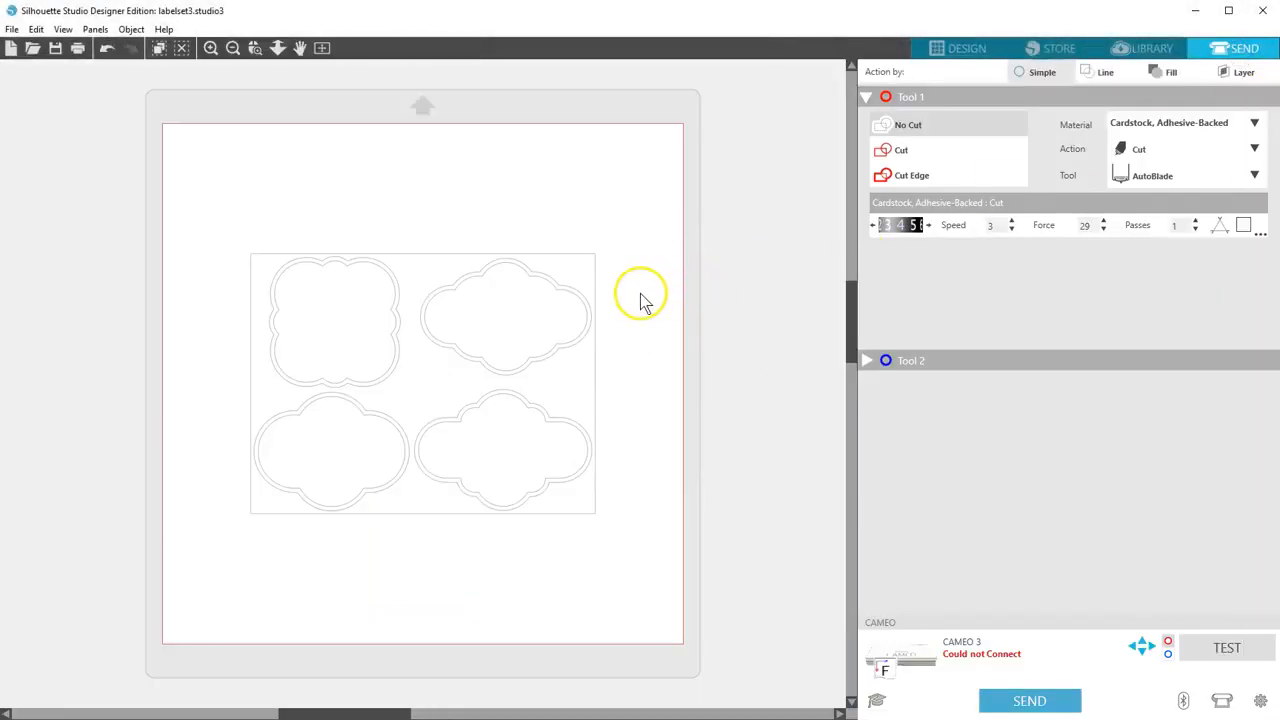
left_click(904, 151)
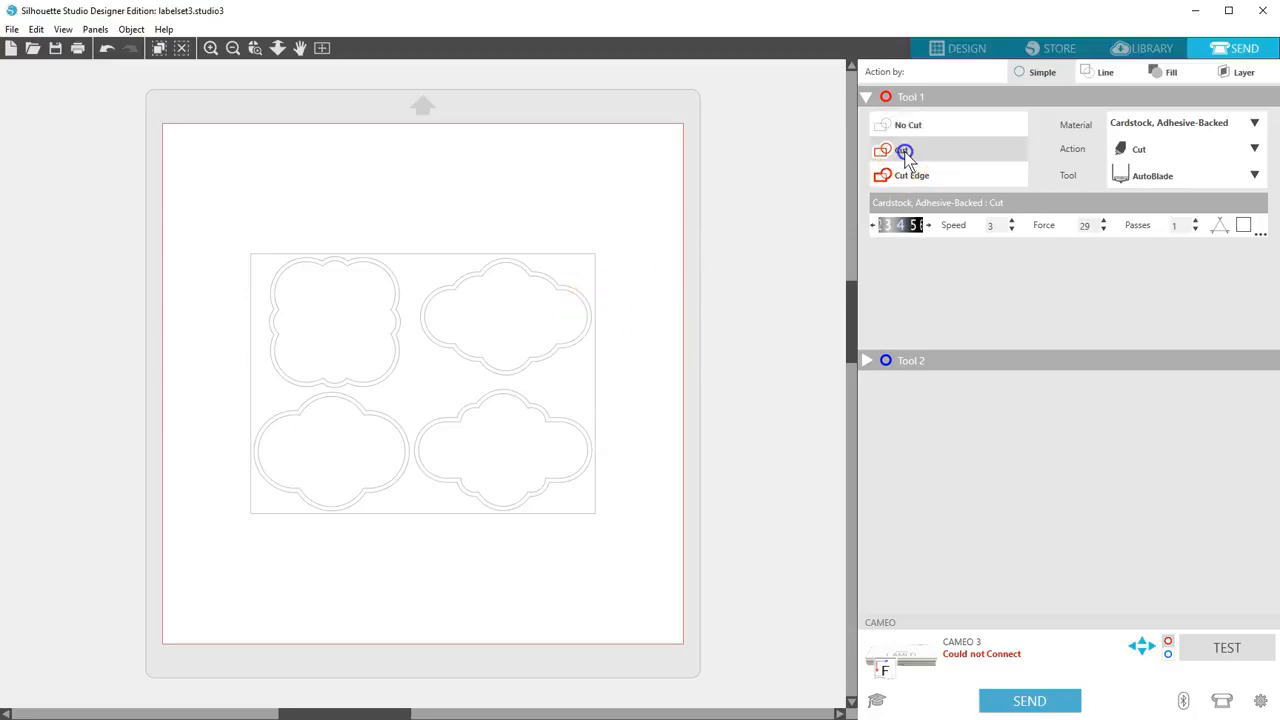
left_click(908, 176)
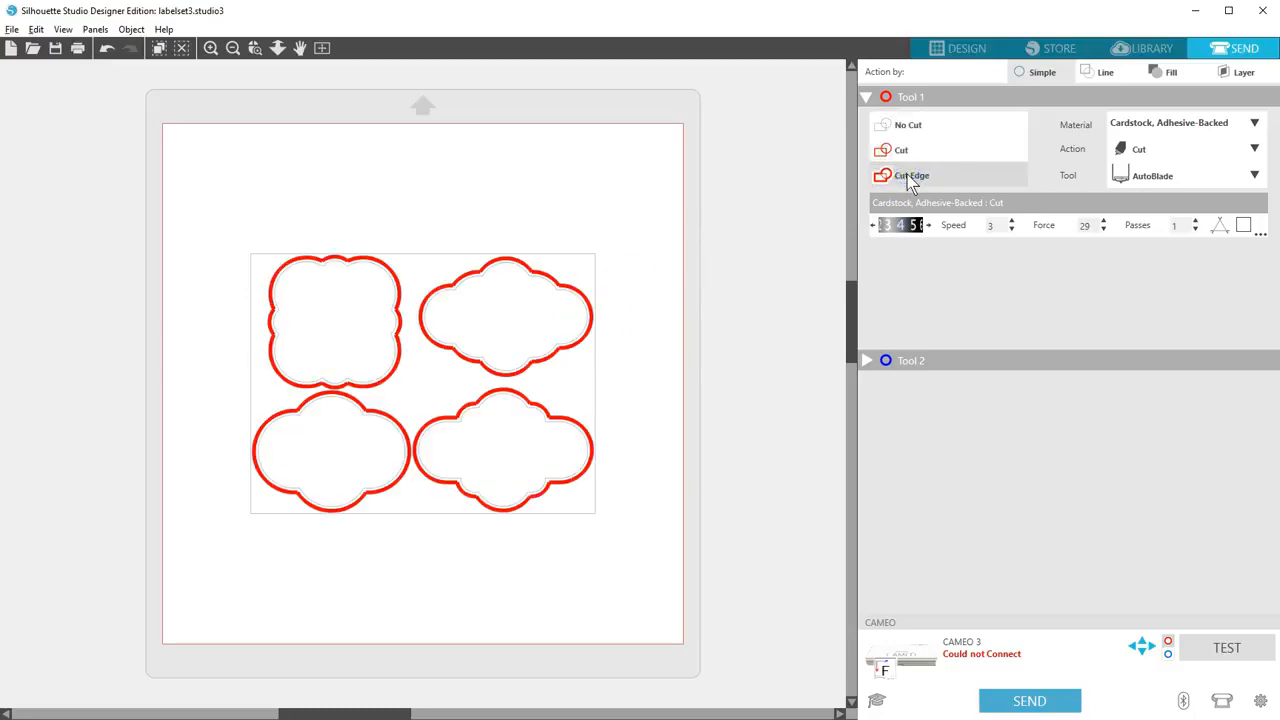
Go back to the Design view and ungroup the label set into individual labels
left_click(960, 48)
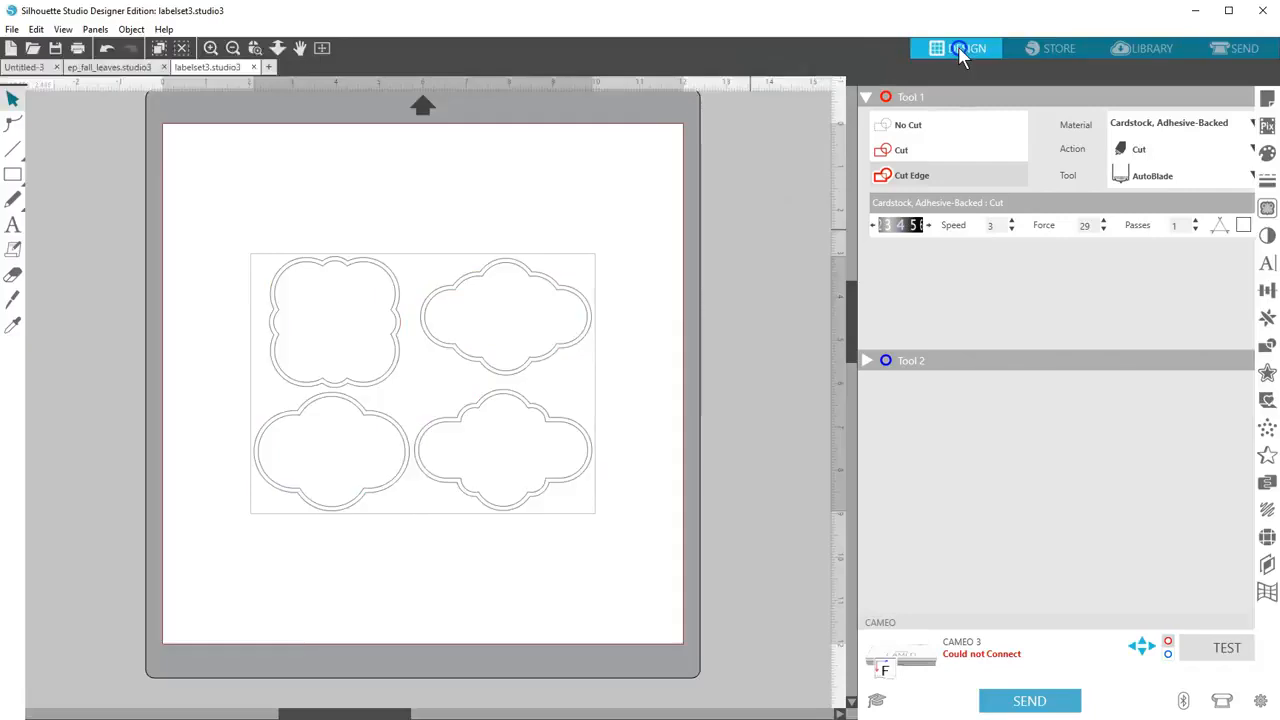
left_click(620, 76)
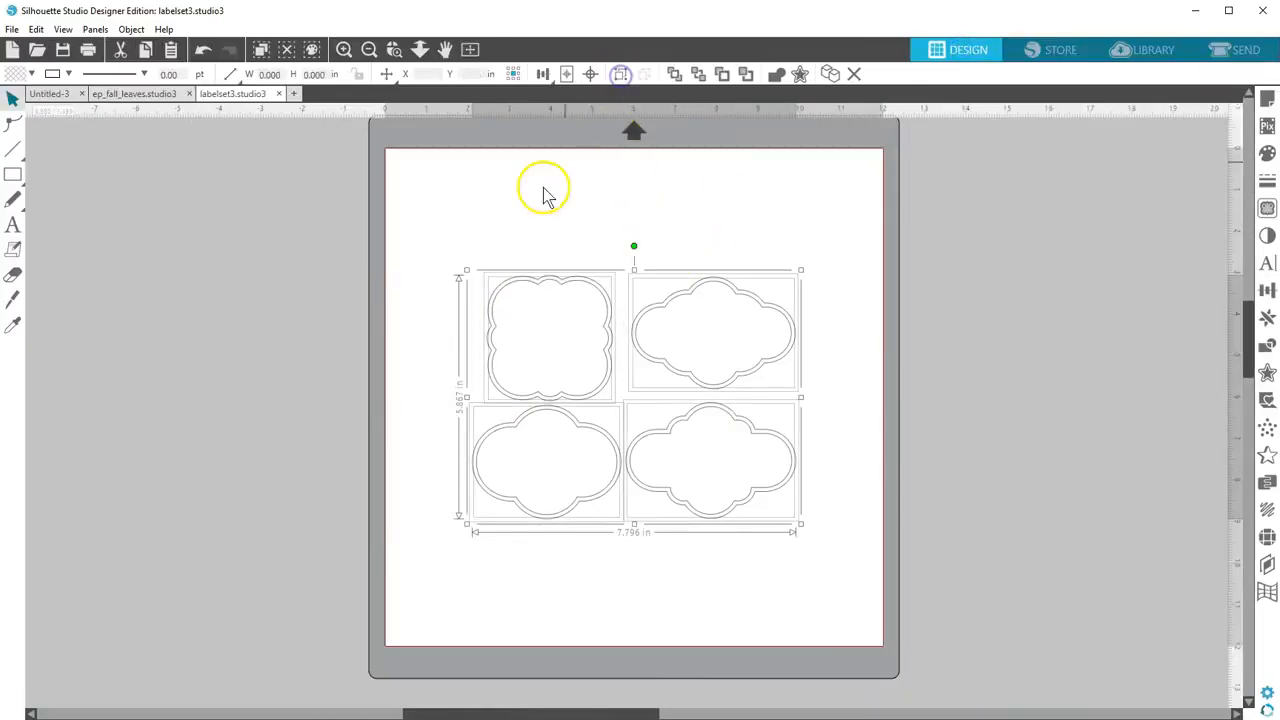
left_click(523, 294)
Fill the square scalloped label's inner shape yellow and its outer shape green, and enlarge both together to about 4.25 in wide
left_click(509, 286)
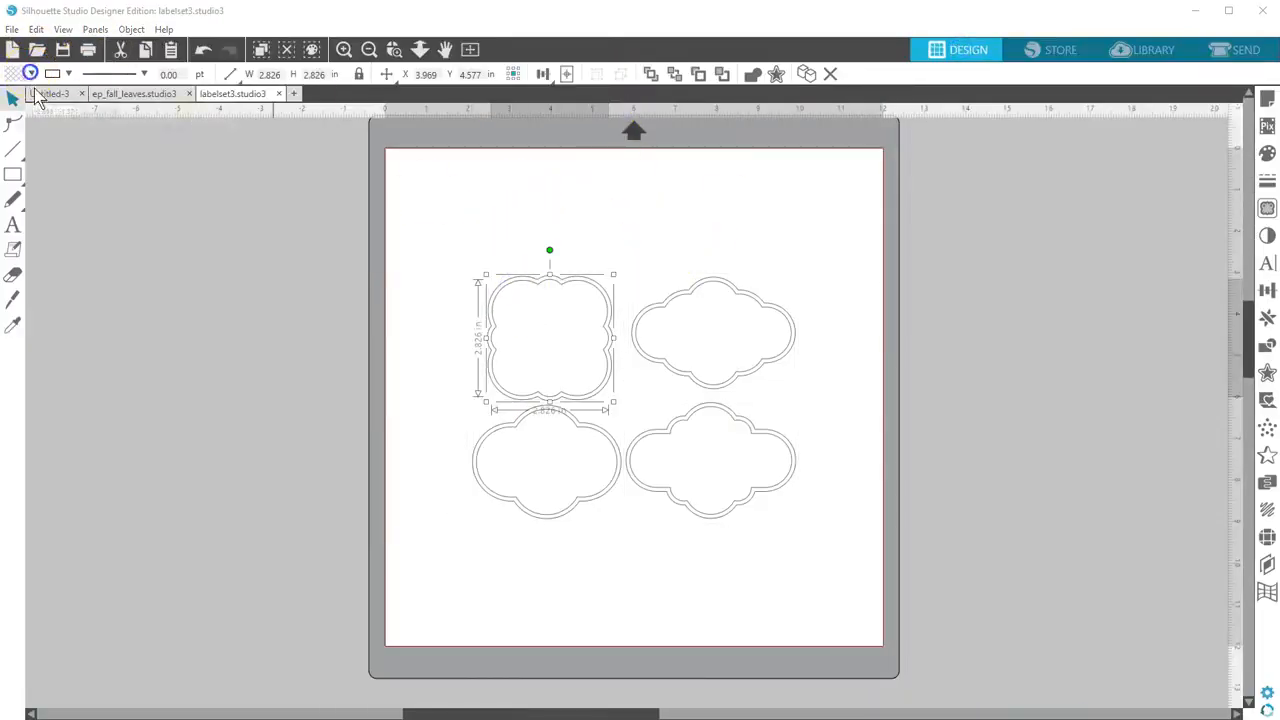
left_click(31, 73)
left_click(74, 178)
left_click(31, 74)
left_click(98, 178)
left_click_drag(458, 252, 560, 359)
left_click_drag(480, 270, 440, 207)
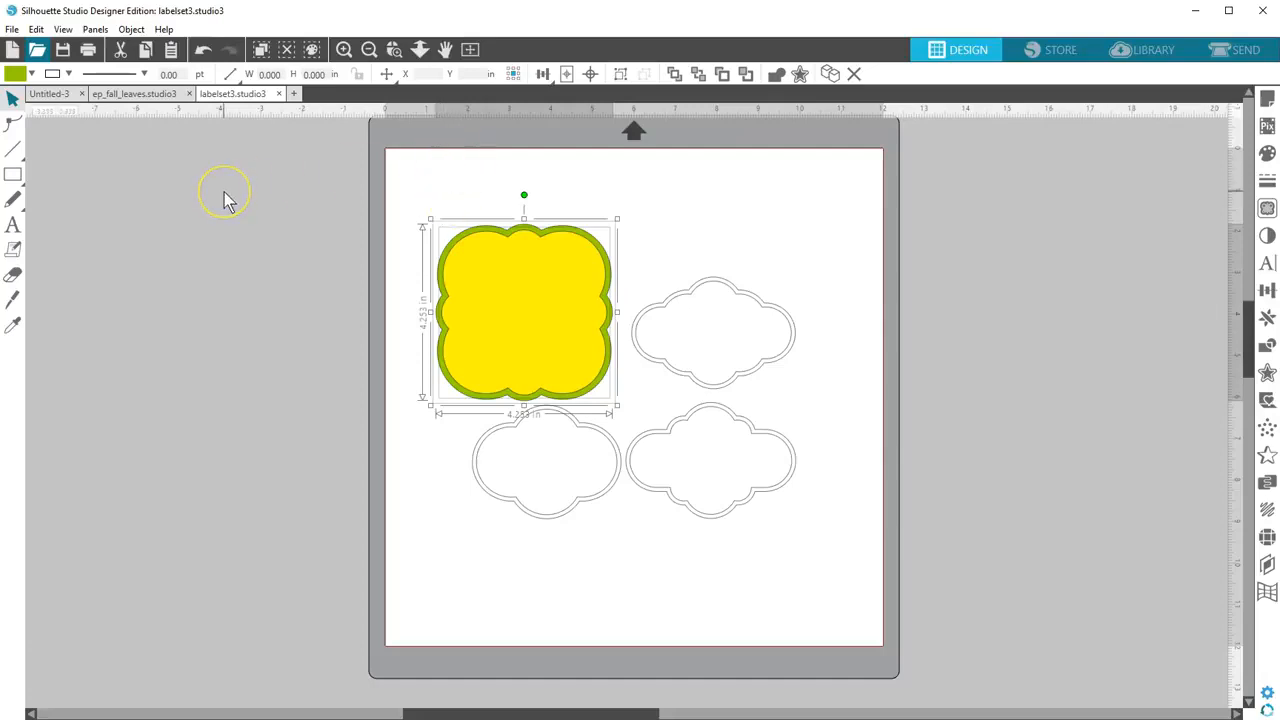
Open coo_coo_ca_choo_clock_cs.pdf and import it as a grouped vector
left_click(38, 52)
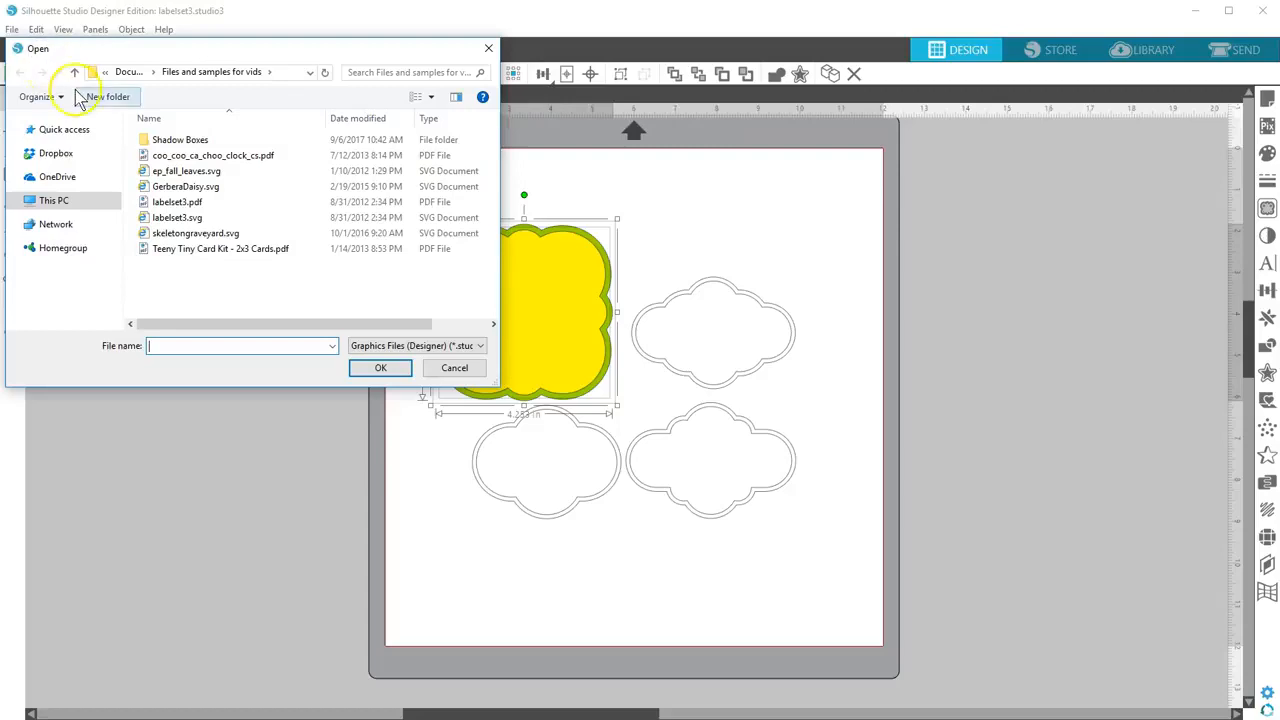
left_click(226, 157)
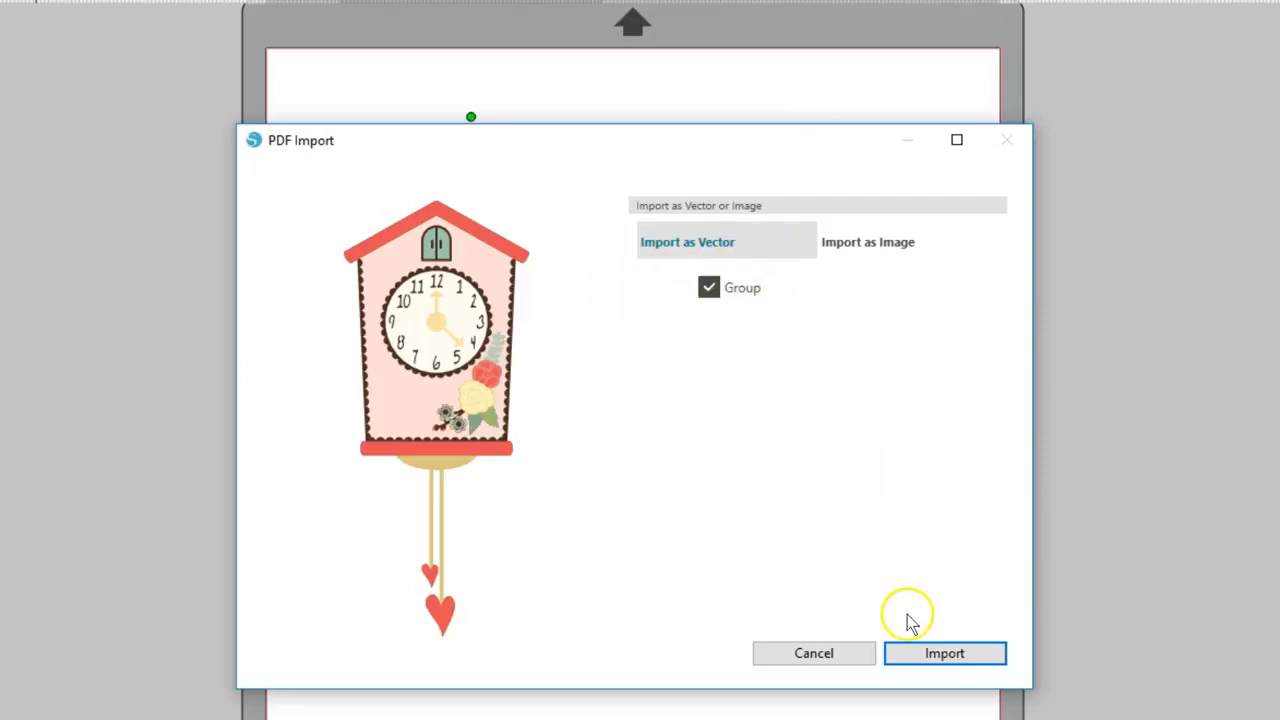
left_click(908, 658)
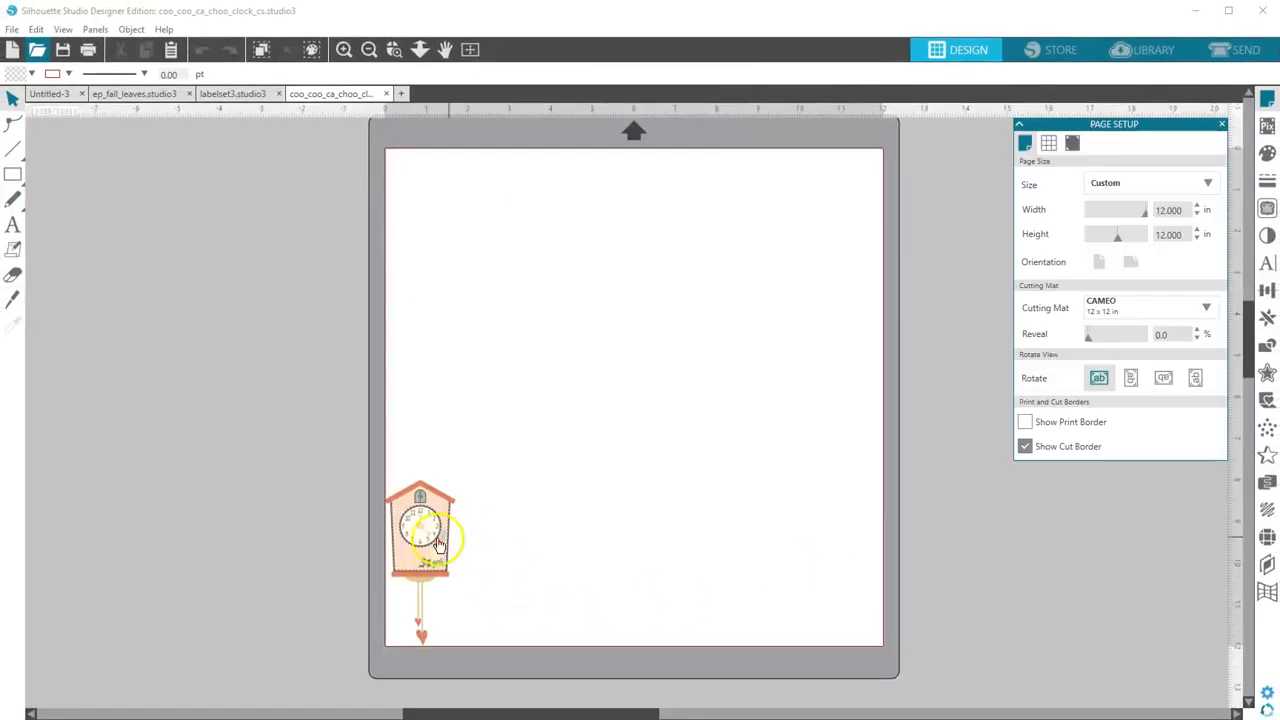
Enlarge the clock to about 4.86 by 11.49 in and show its cut lines in the Send view
left_click(437, 545)
left_click_drag(466, 471, 685, 203)
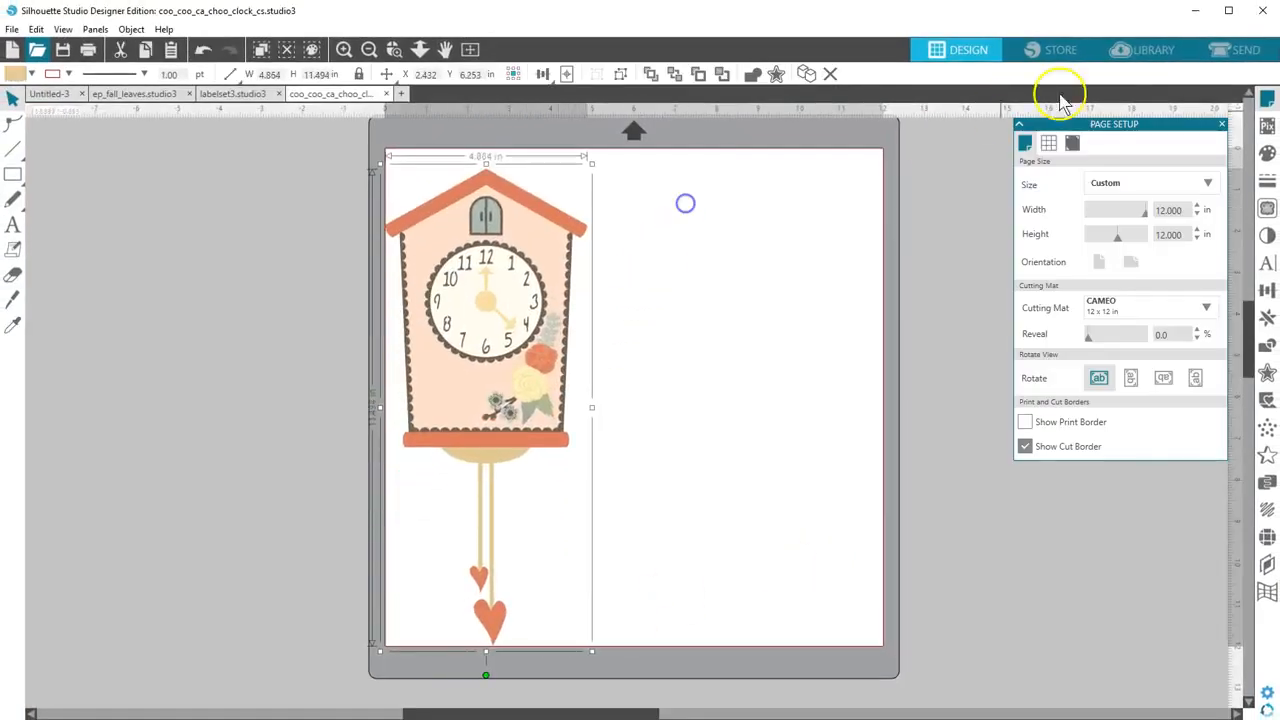
left_click(1240, 49)
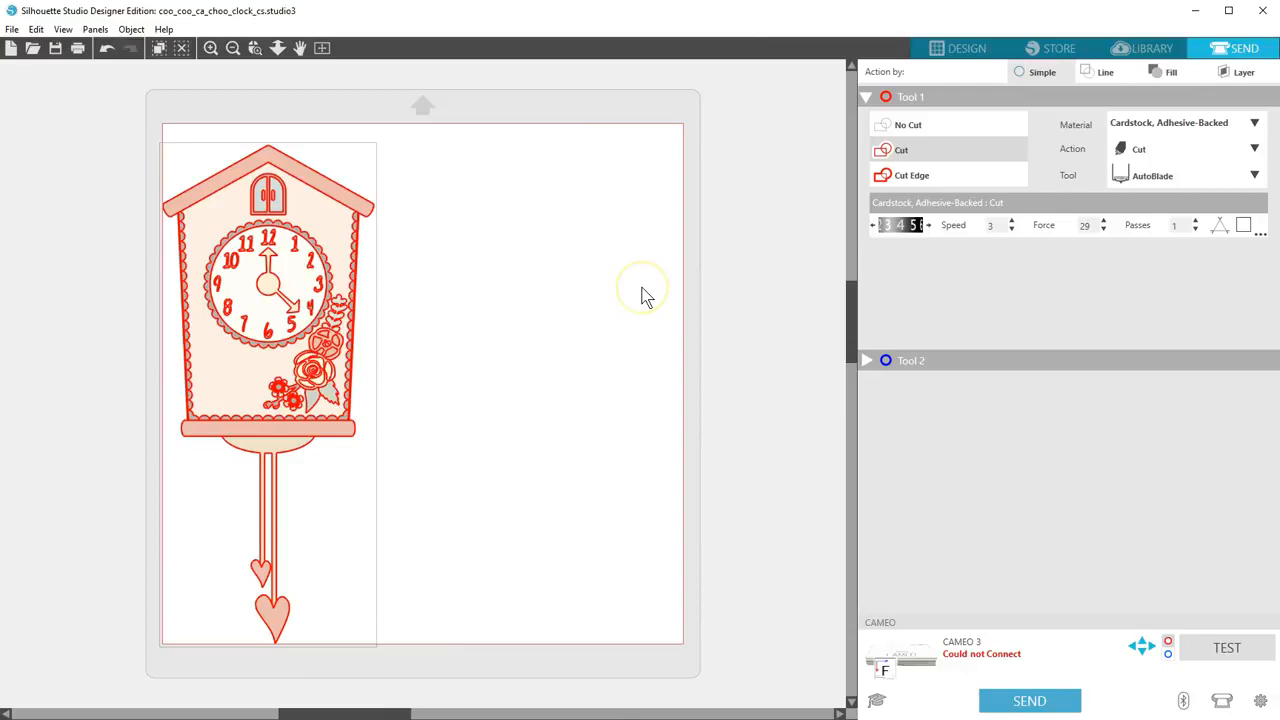
Move the clock further inside the mat area, ungroup its pieces and clear the selection
left_click_drag(336, 293, 418, 288)
right_click(418, 288)
left_click(457, 300)
left_click(514, 251)
Try pulling the roof and the base bar away from the clock, and undo both moves
left_click_drag(443, 191, 660, 200)
left_click_drag(400, 422, 600, 425)
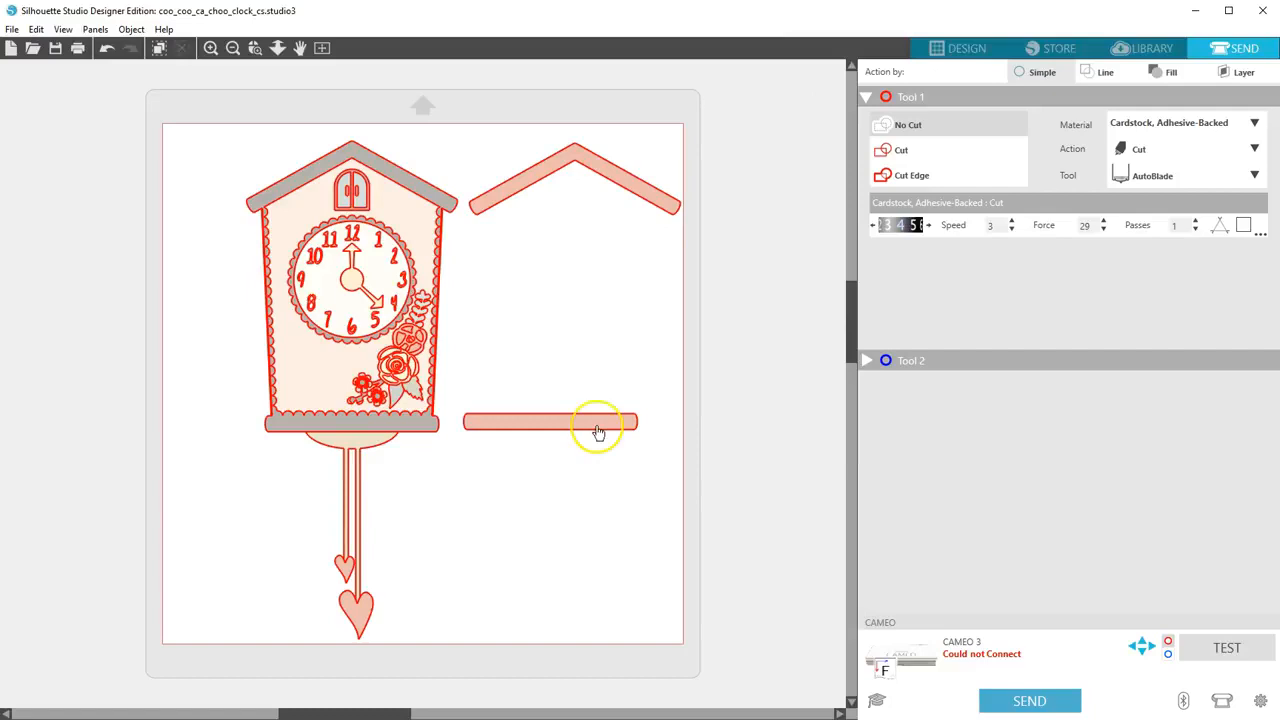
key("ctrl+z")
key("ctrl+z")
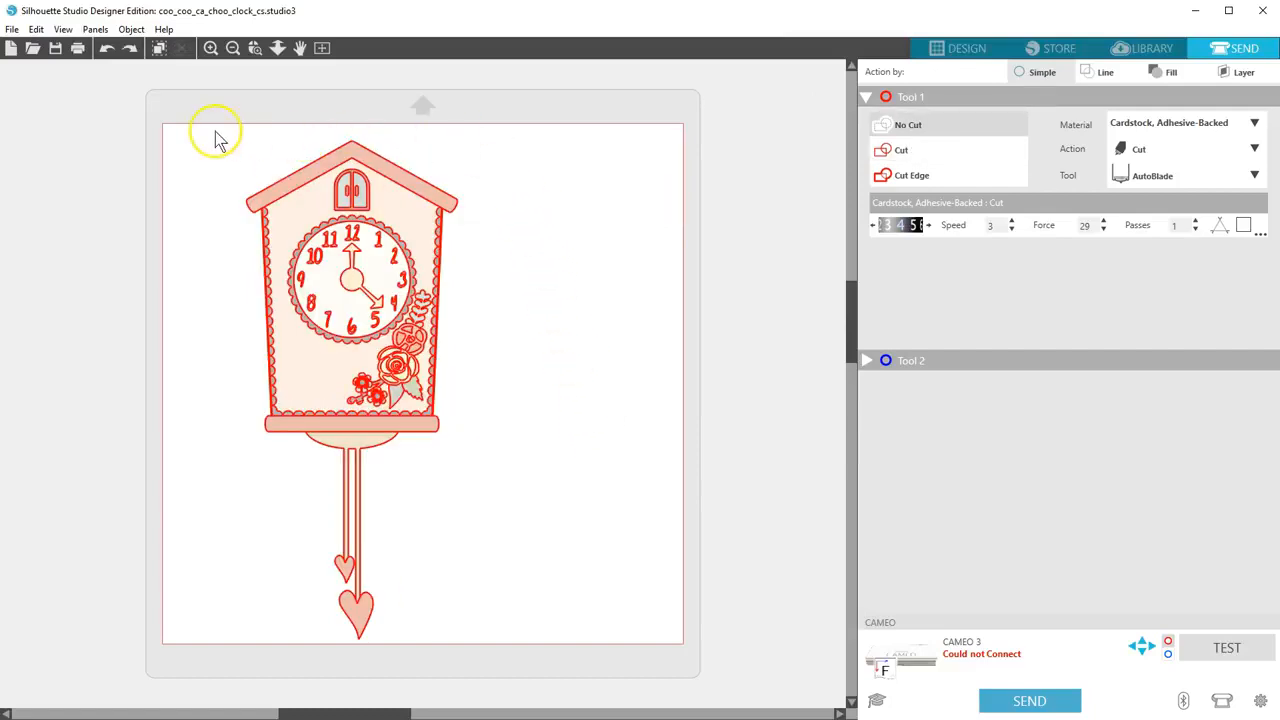
Select all pieces of the clock, set them to Cut Edge and clear the selection
left_click_drag(217, 136, 367, 522)
left_click(911, 176)
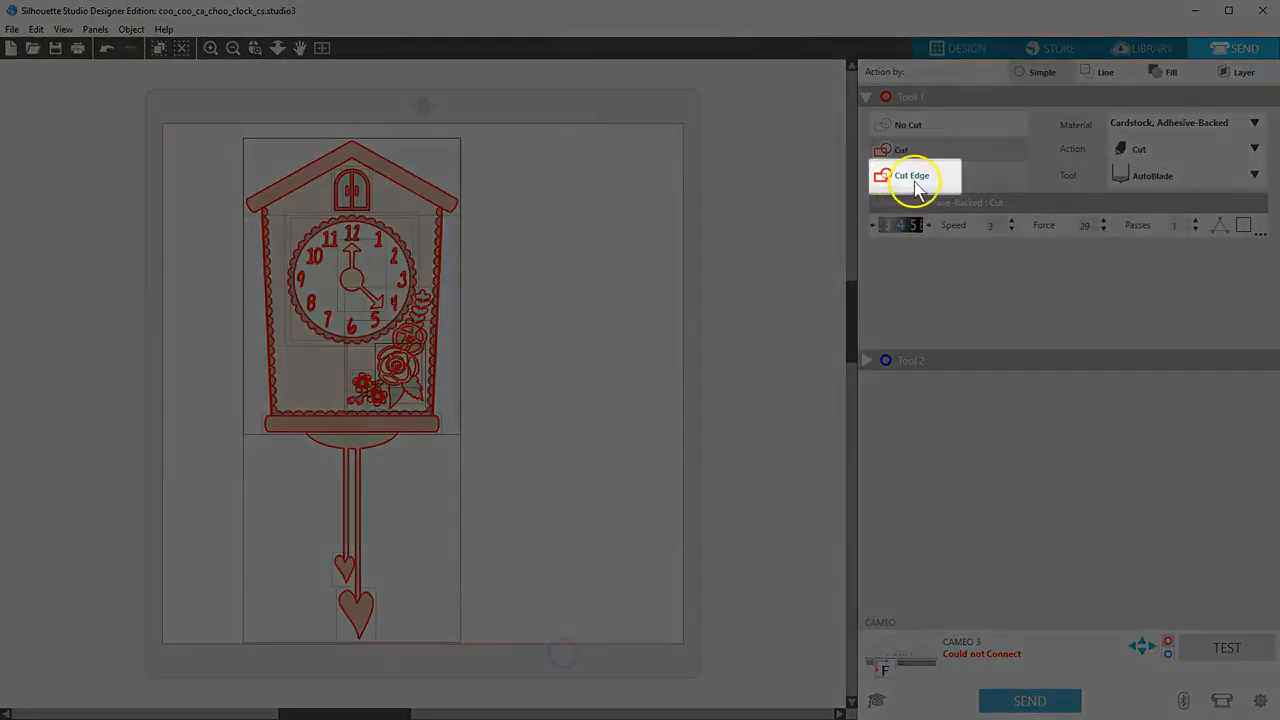
left_click(914, 179)
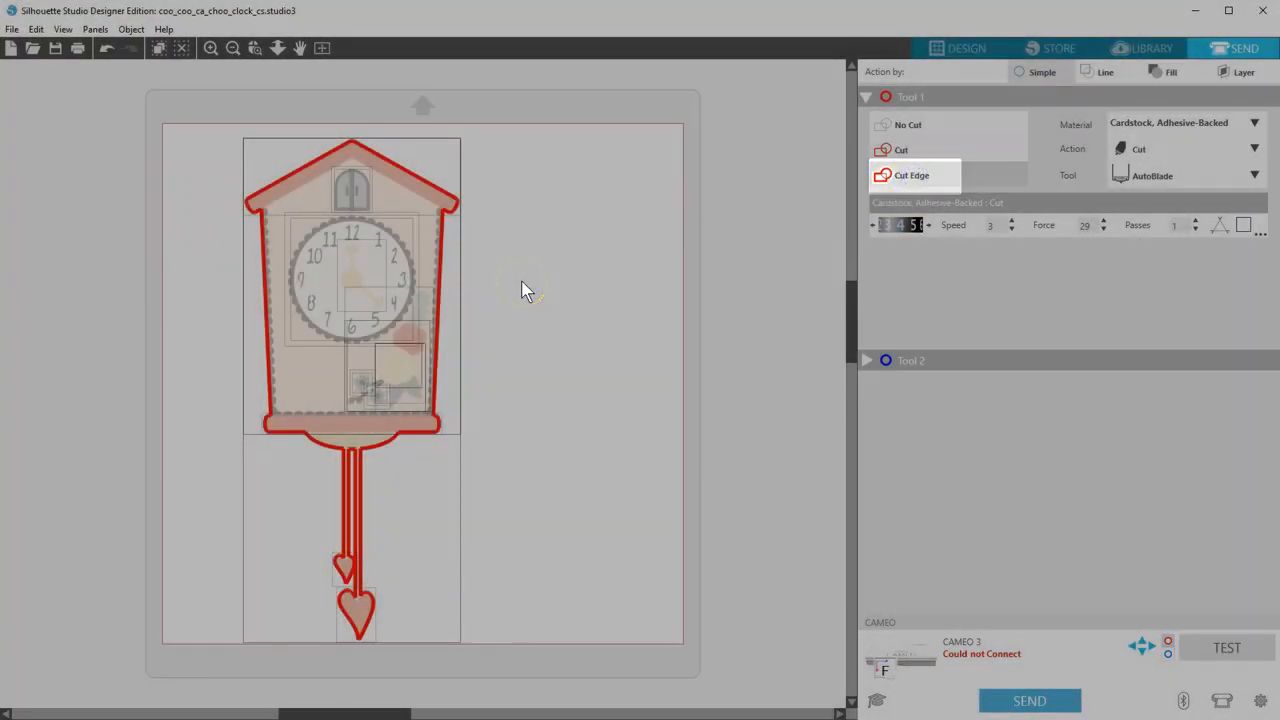
left_click(521, 290)
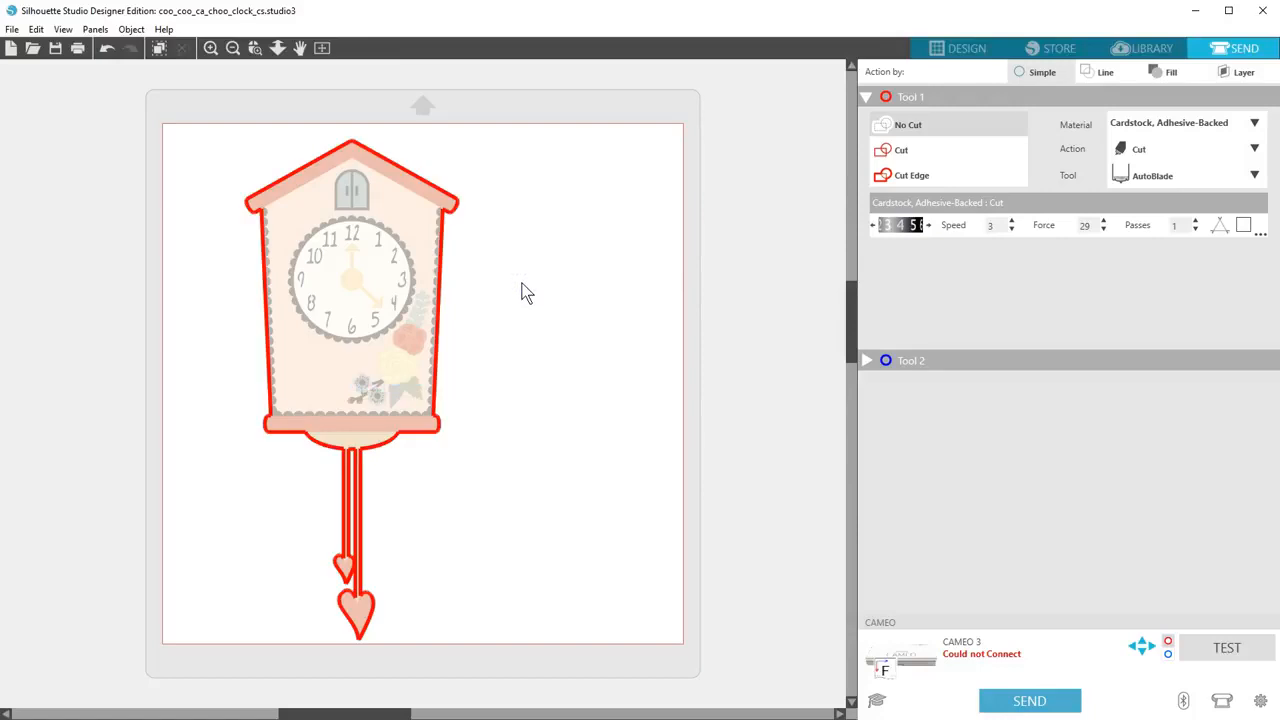
Return to the Design view and import Teeny Tiny Card Kit - 2x3 Cards.pdf as a grouped vector
left_click(945, 46)
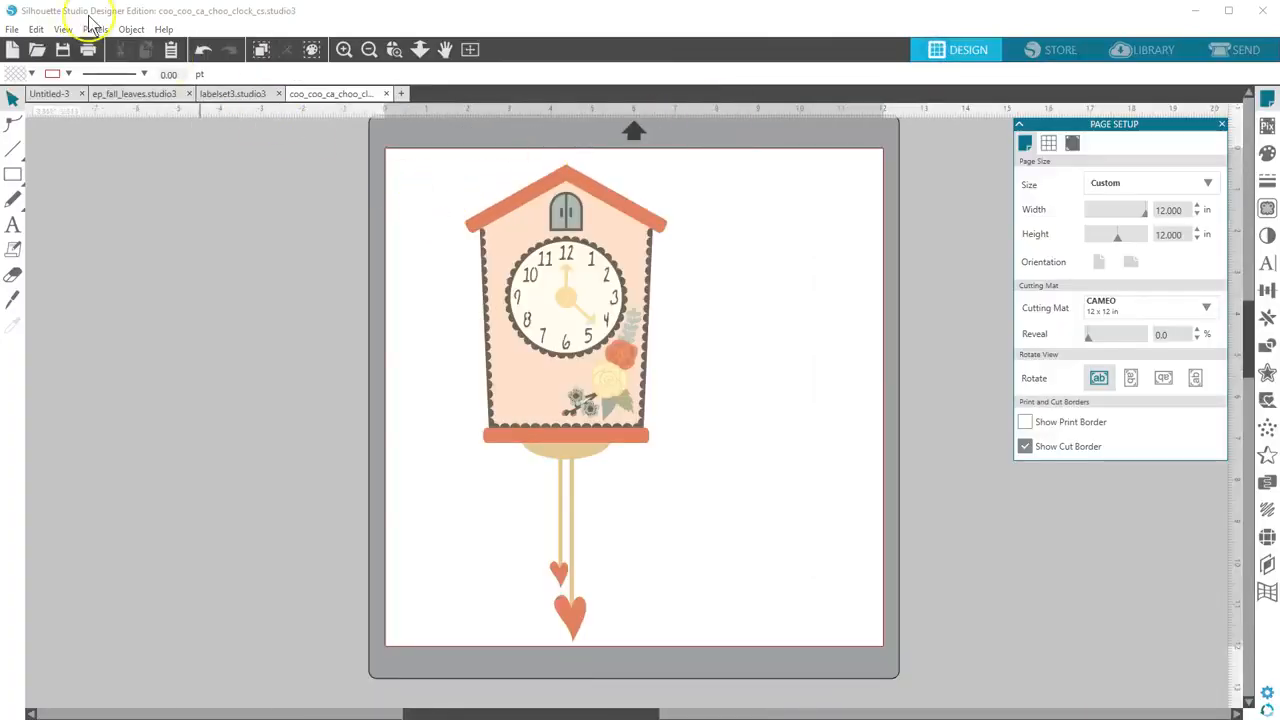
left_click(37, 49)
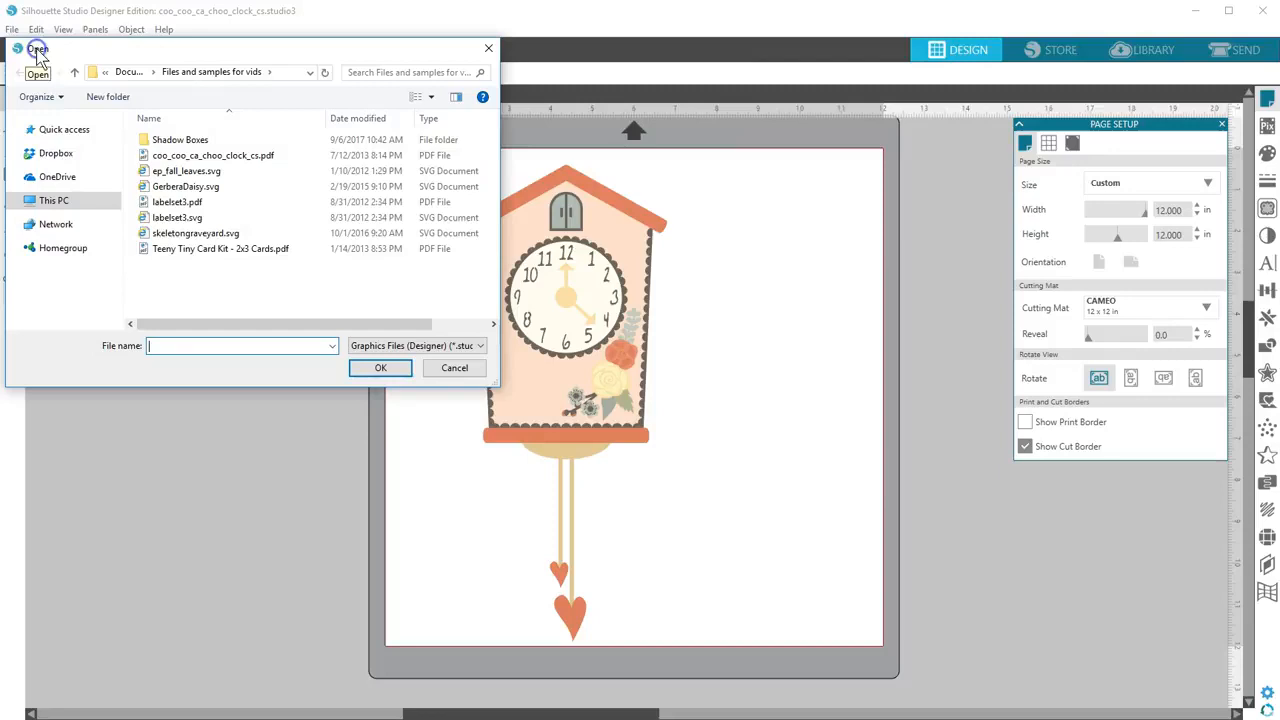
double_click(180, 248)
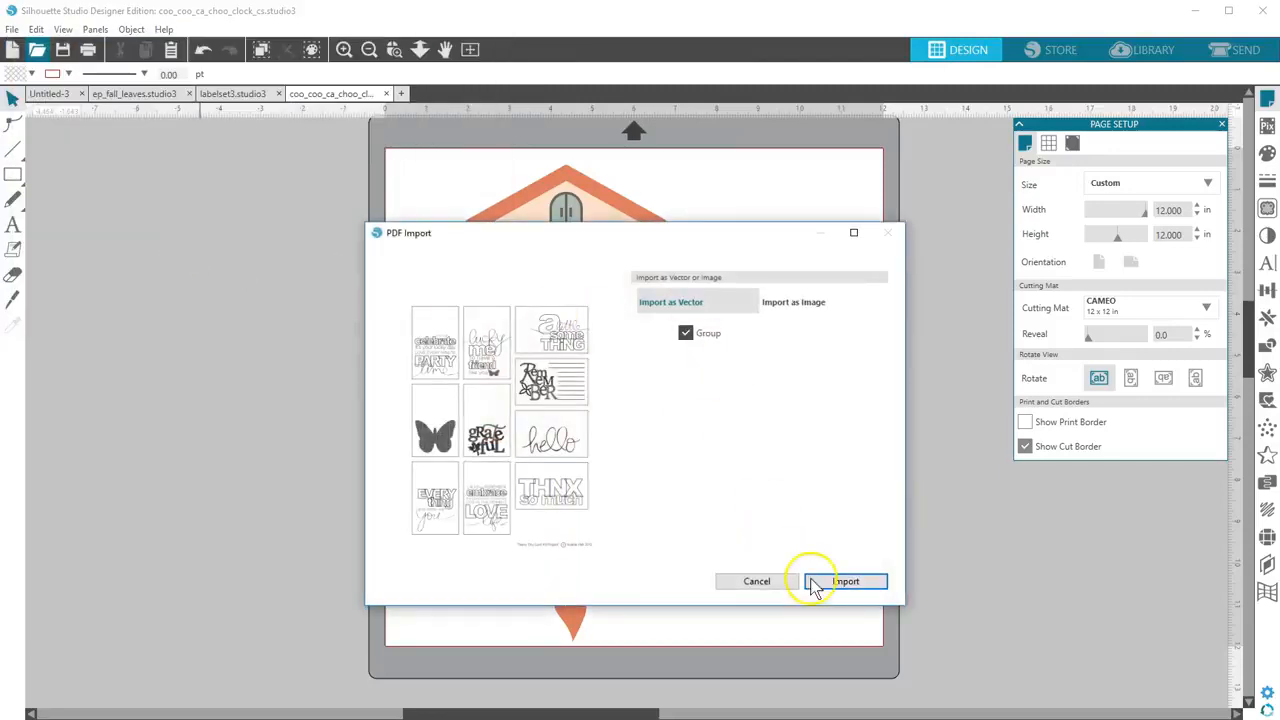
left_click(815, 582)
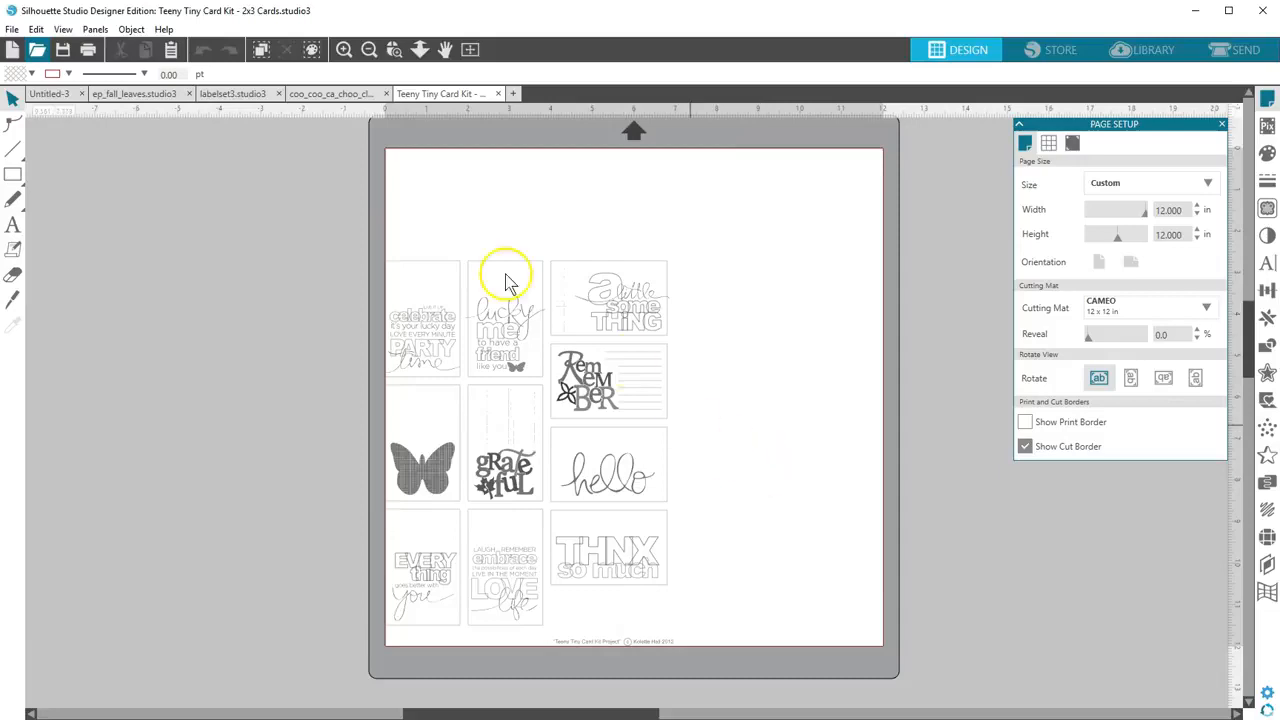
Move the card kit design nearer the middle of the page and preview its cut lines in the Send view
left_click_drag(627, 585, 708, 497)
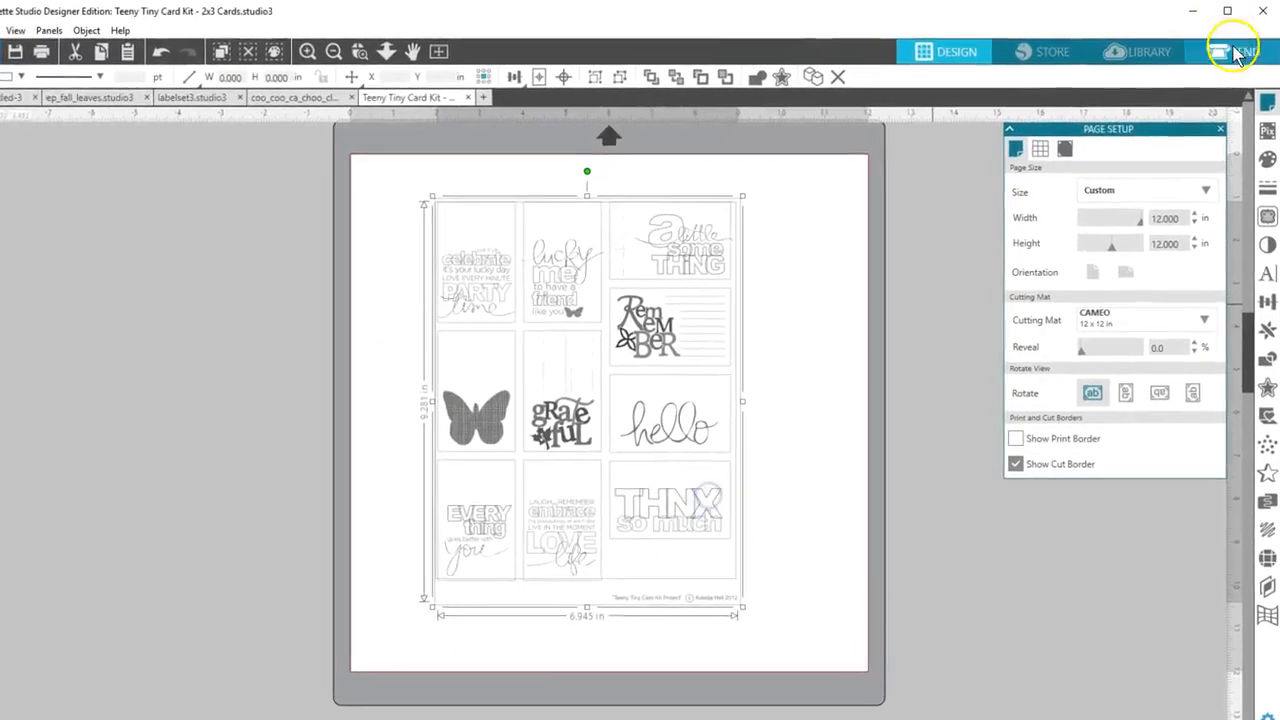
left_click(1232, 50)
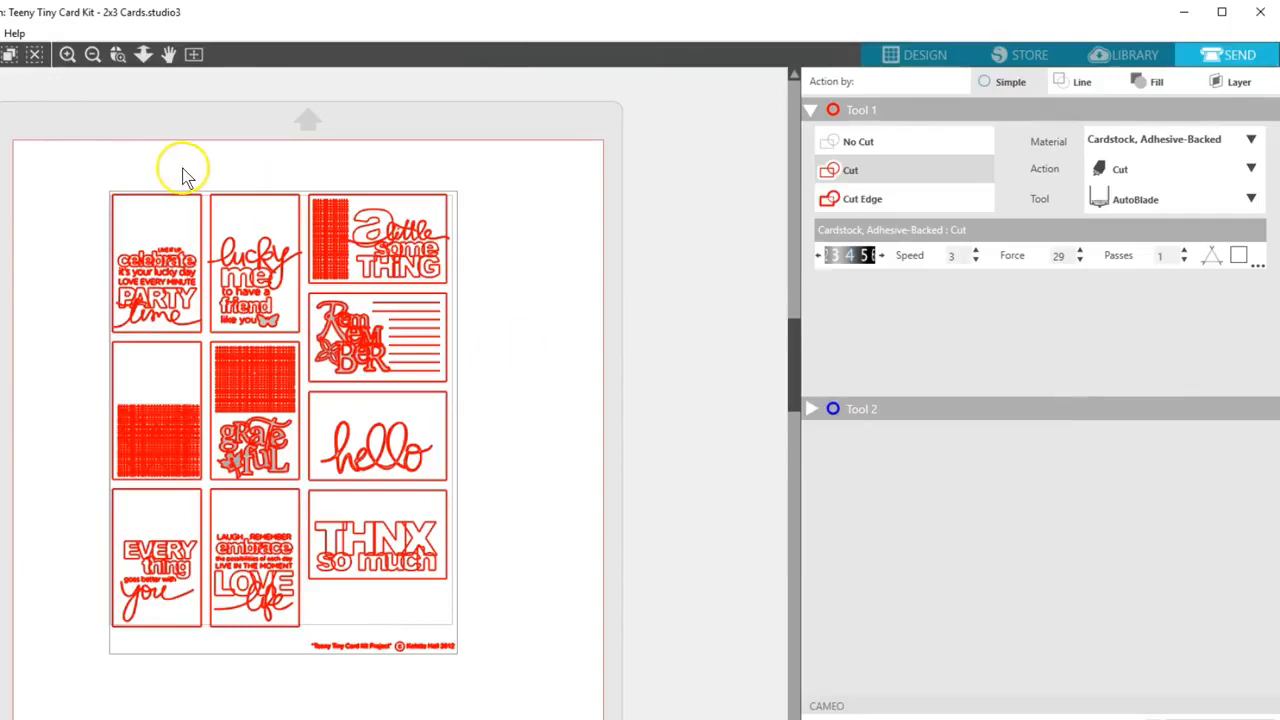
Try the No Cut setting on the whole card kit design, reselect the design and set it to Cut Edge
left_click(871, 143)
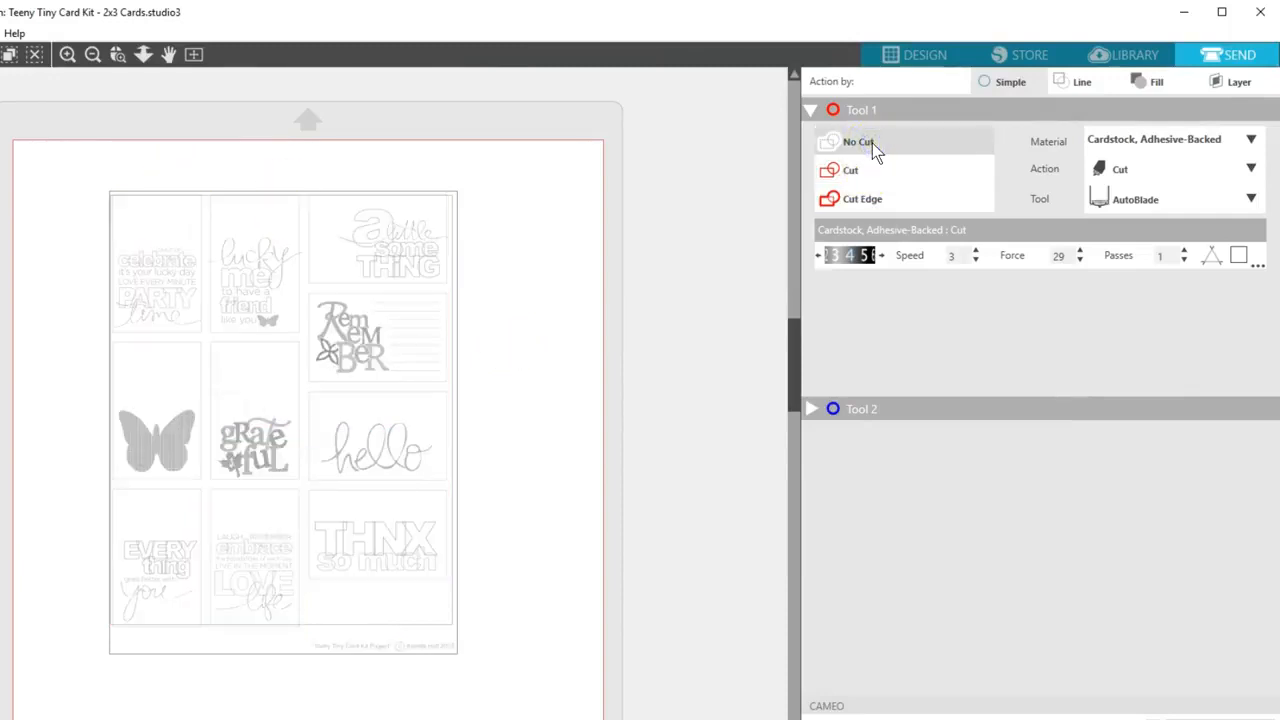
left_click(600, 210)
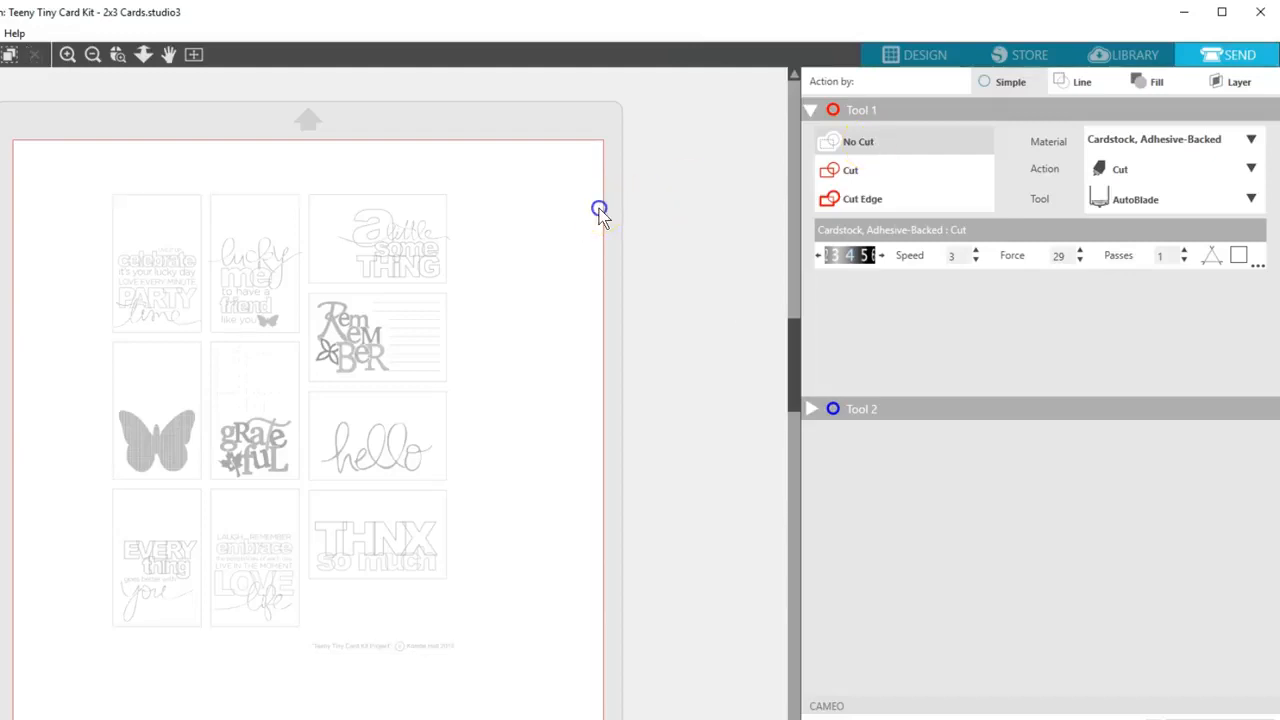
left_click(447, 201)
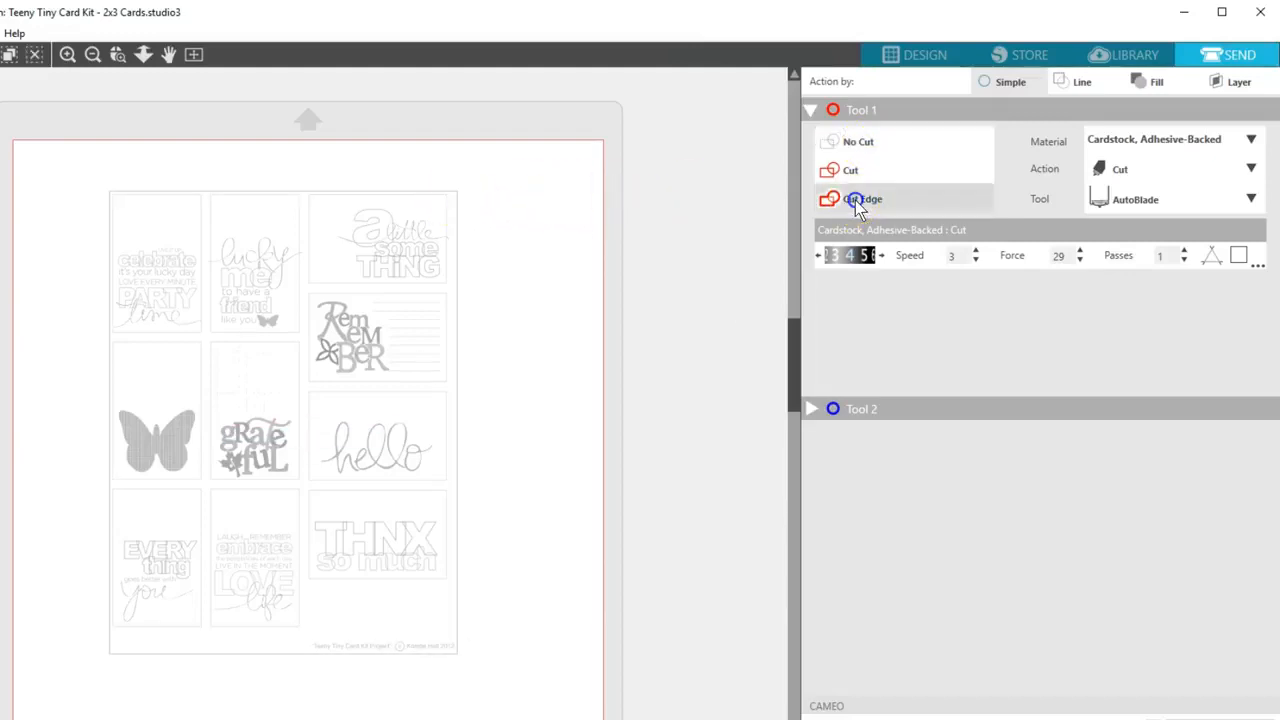
left_click(857, 198)
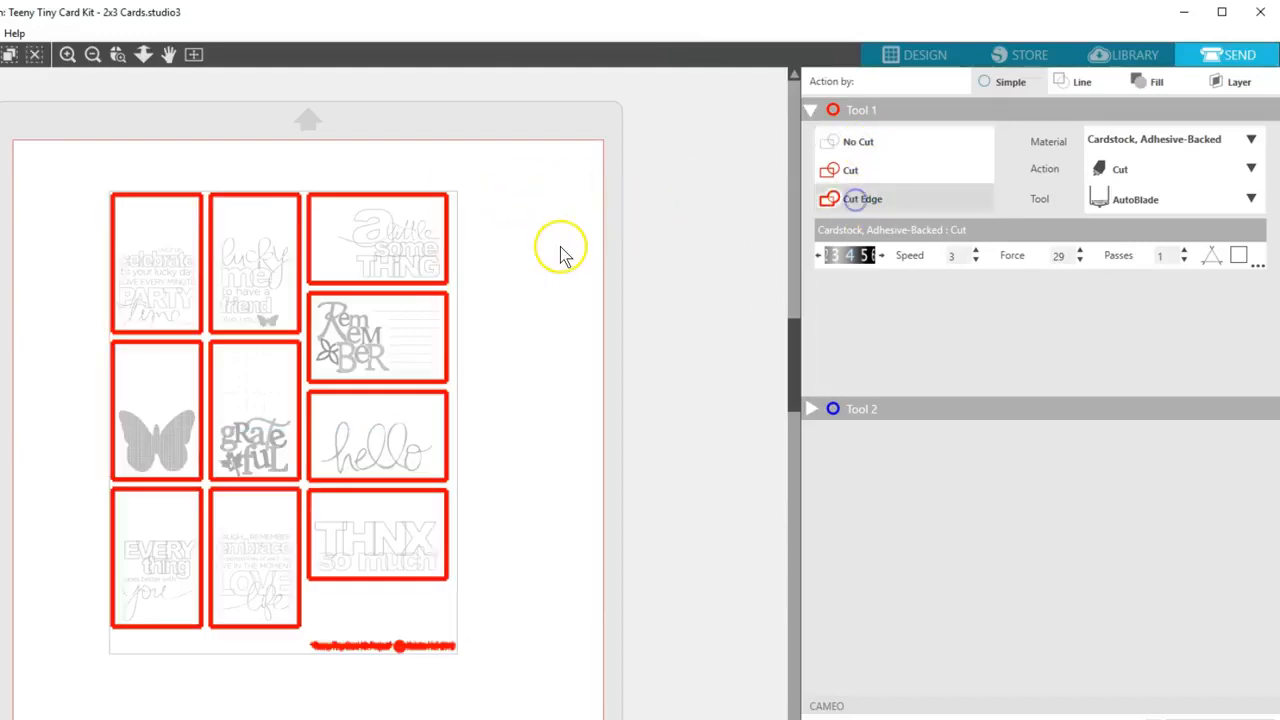
Ungroup the card kit to set only the credit line below the cards to No Cut, and return to the Design view with nothing selected
right_click(452, 301)
left_click(491, 334)
left_click_drag(508, 636, 284, 662)
left_click(866, 142)
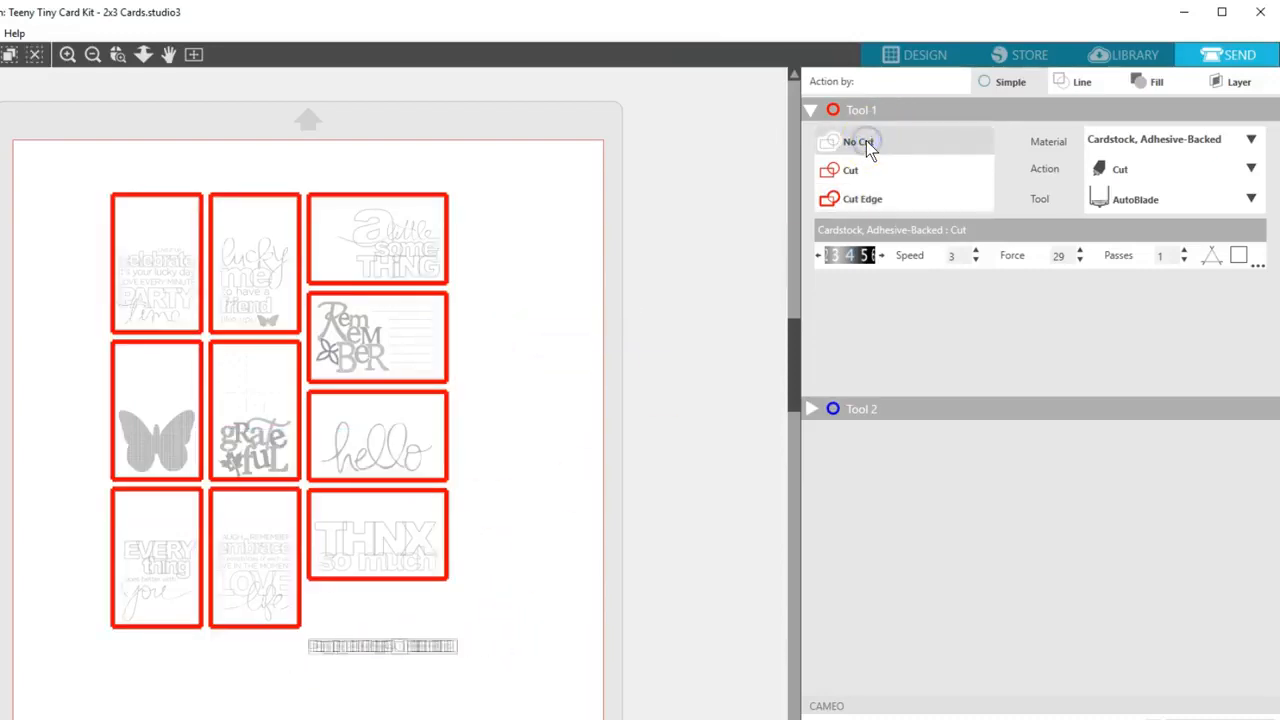
left_click(911, 56)
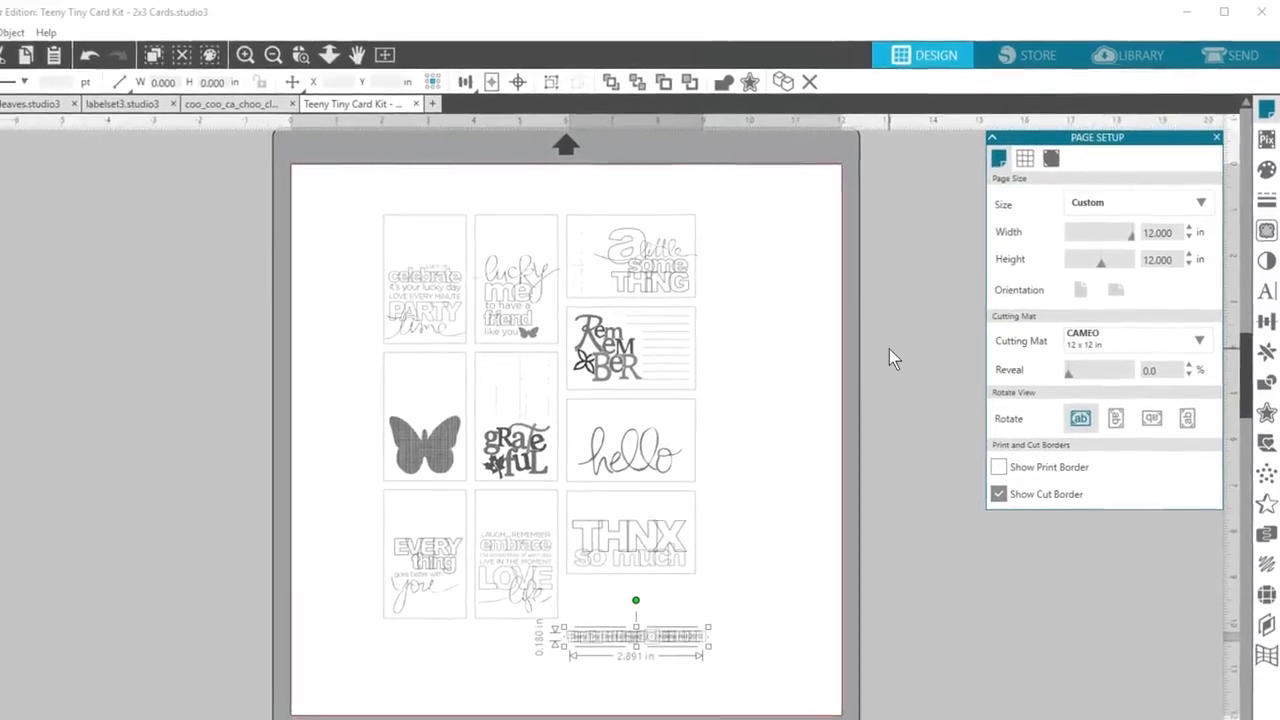
left_click(880, 358)
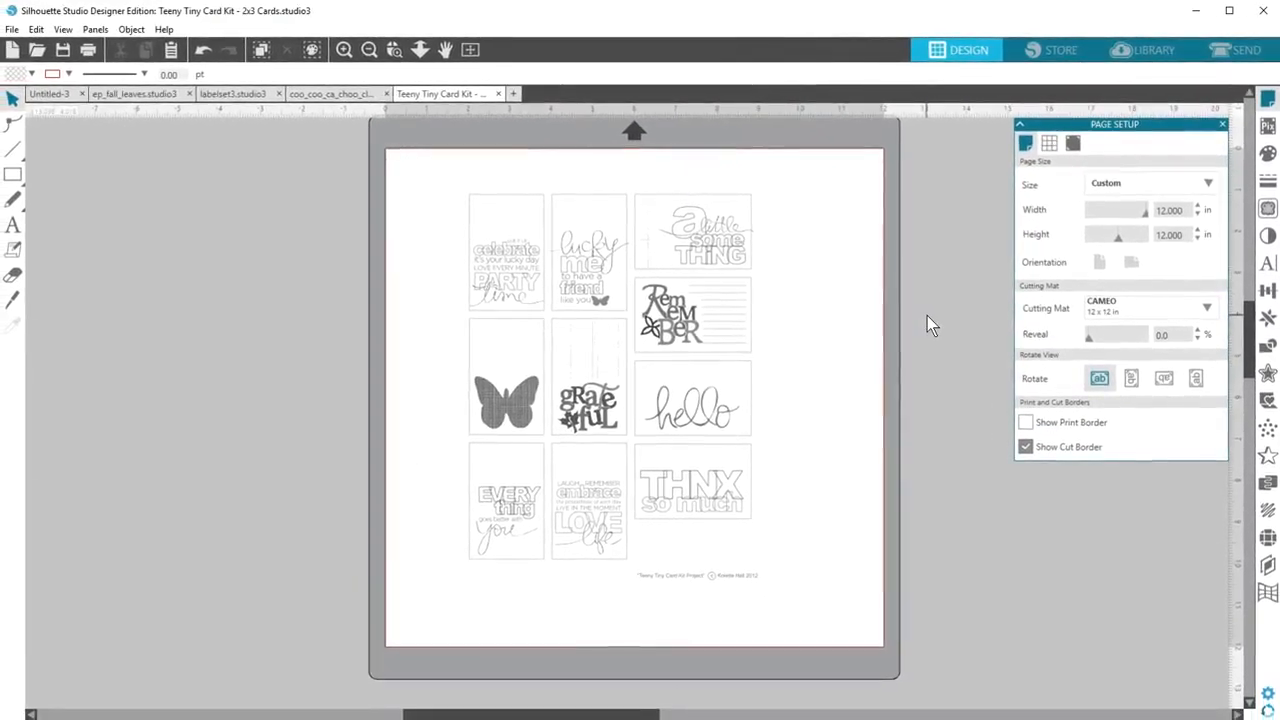